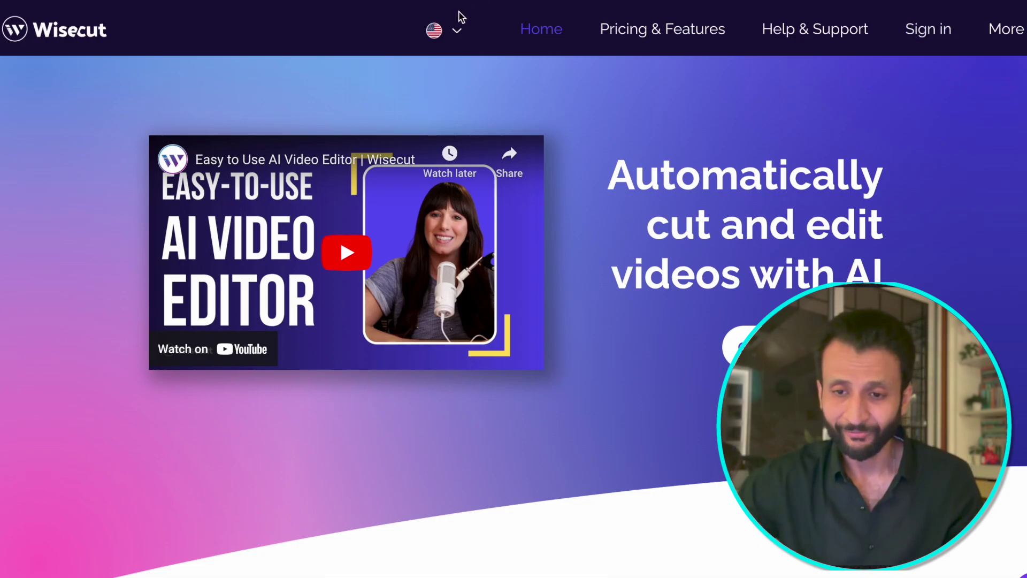
Sign in to Wisecut and start a New Project, checking the Create step before returning to Upload
left_click(456, 34)
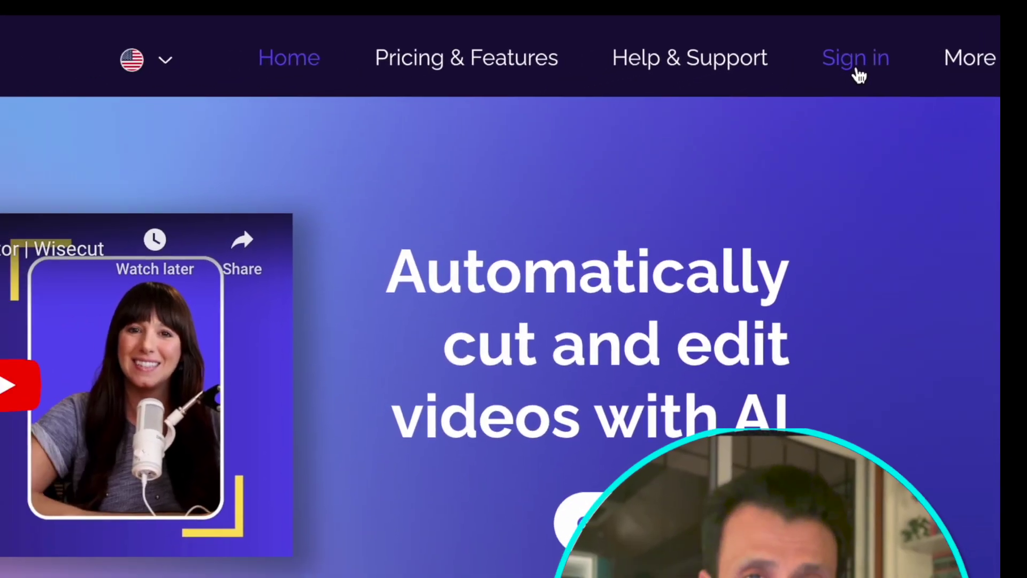
left_click(776, 94)
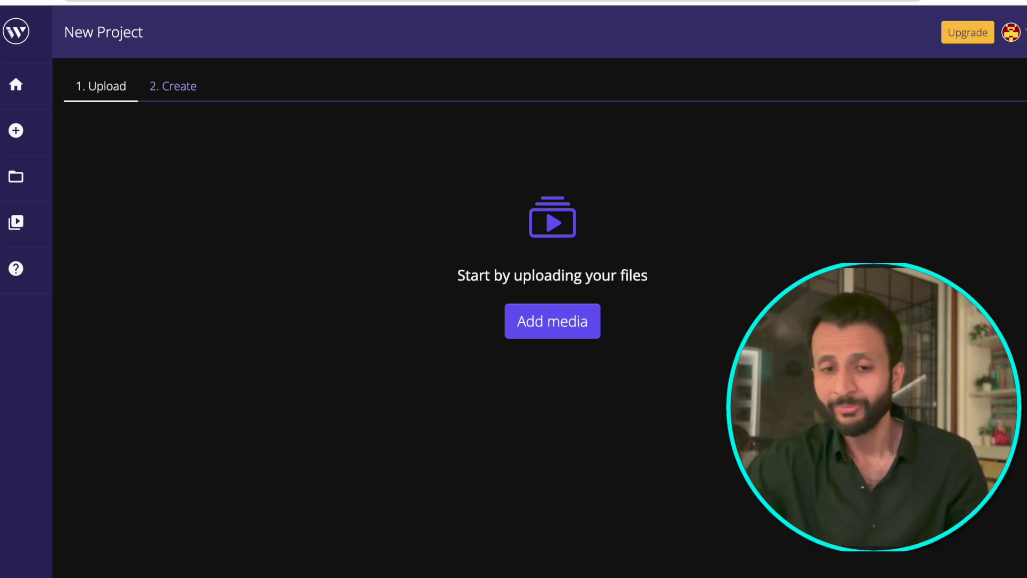
left_click(182, 88)
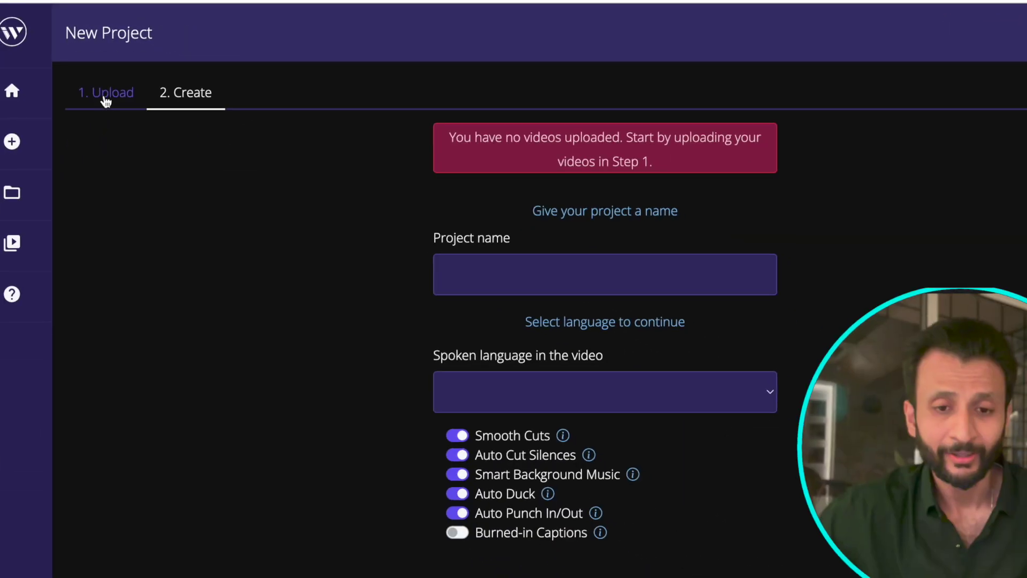
left_click(147, 161)
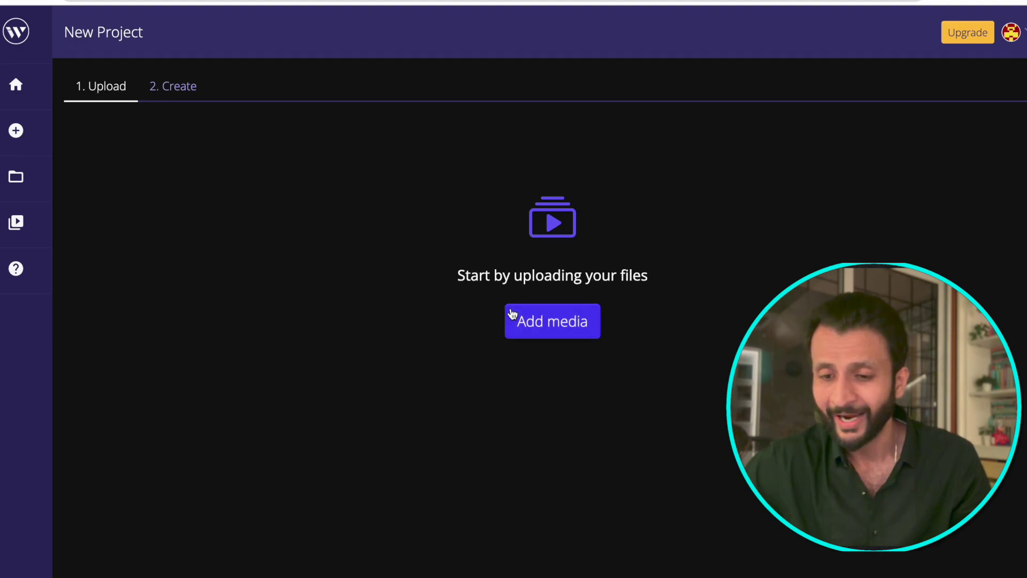
Open Add media and highlight the 1 GB file-size and 00:30:00 duration upload limits
left_click(543, 327)
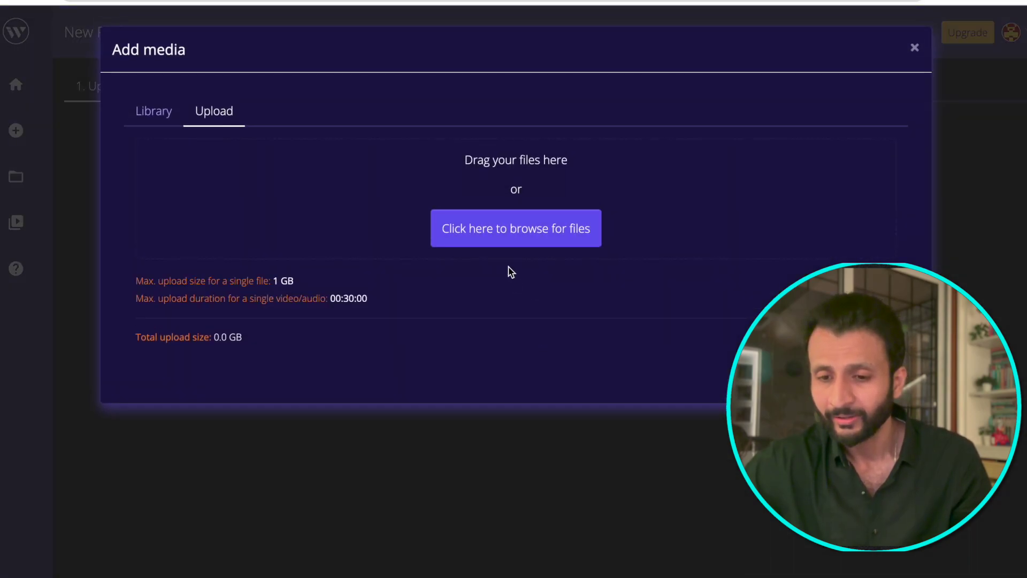
left_click(517, 232)
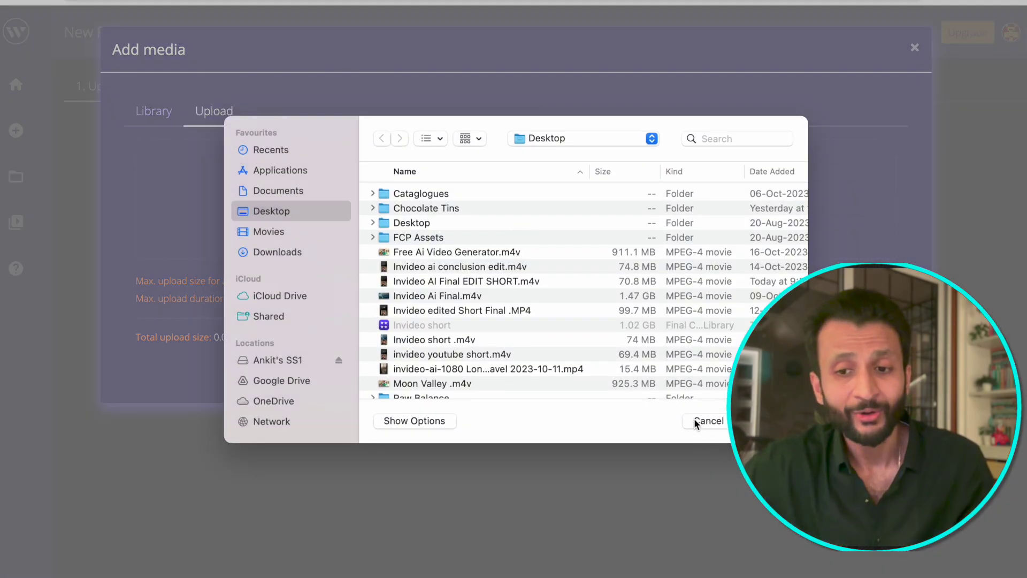
left_click(696, 420)
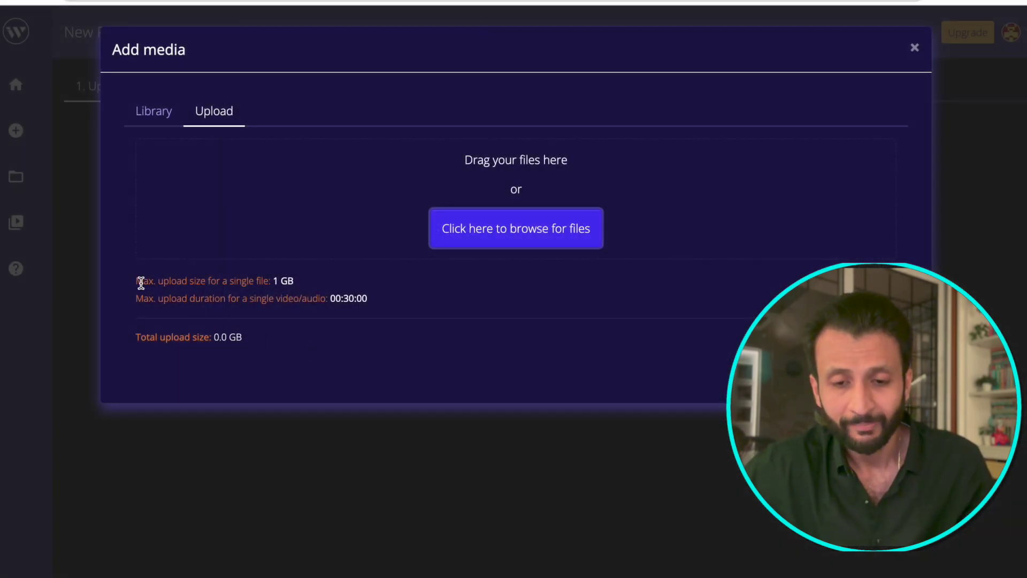
left_click_drag(140, 283, 291, 284)
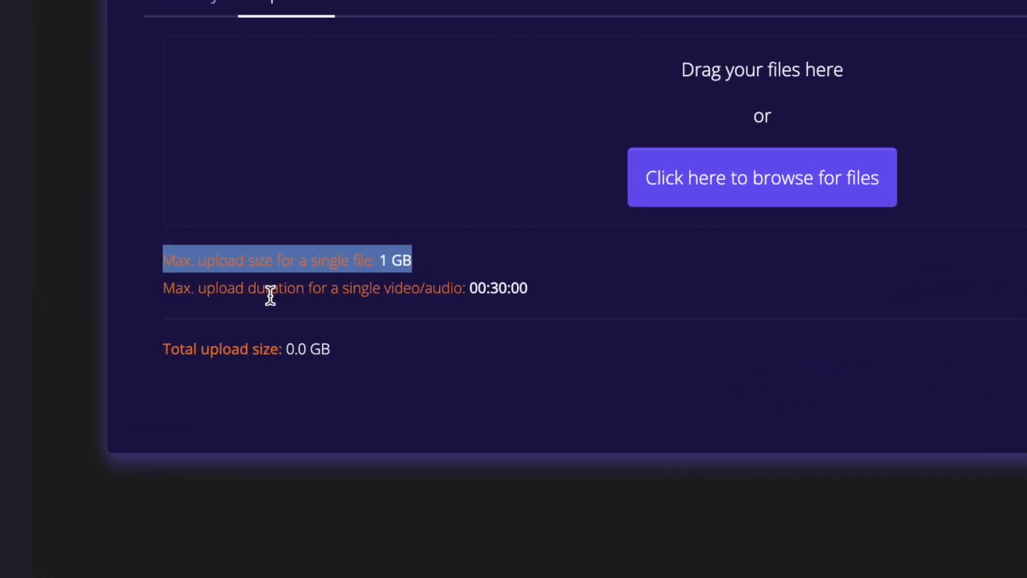
left_click_drag(175, 287, 538, 323)
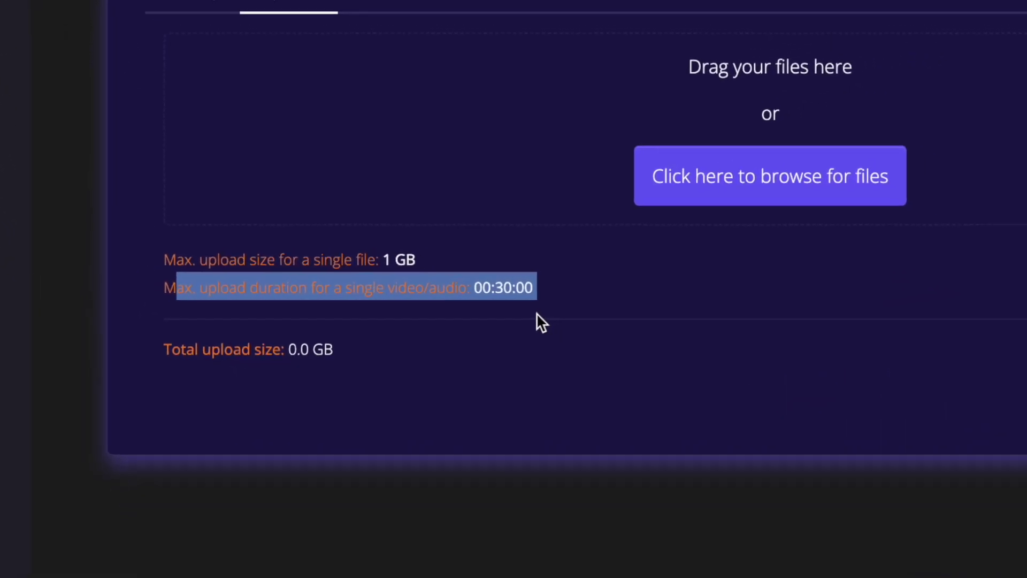
Upload Raw Video .mov from the Desktop into the new project
left_click(799, 179)
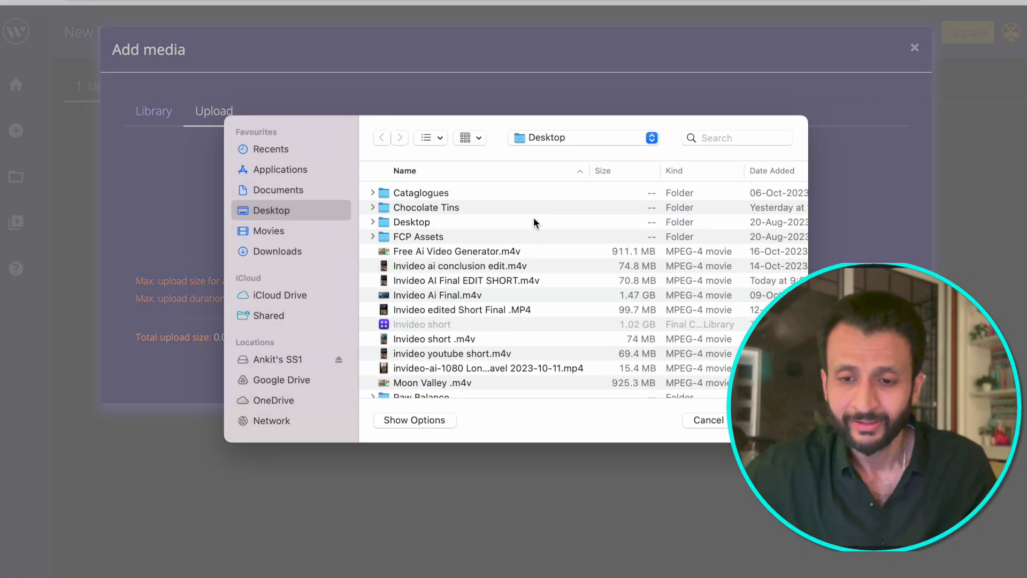
scroll(465, 261, "down", 3)
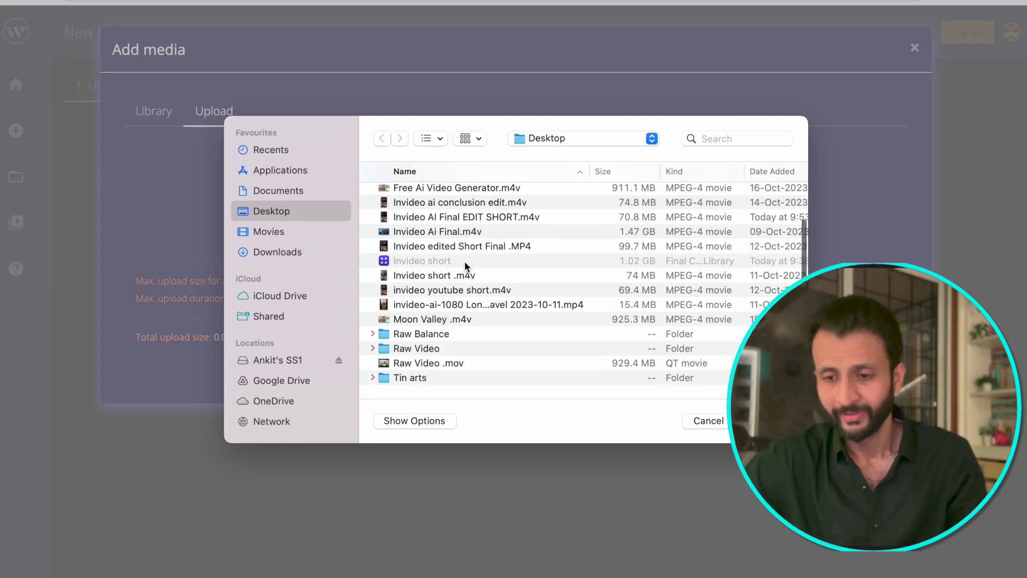
left_click(429, 371)
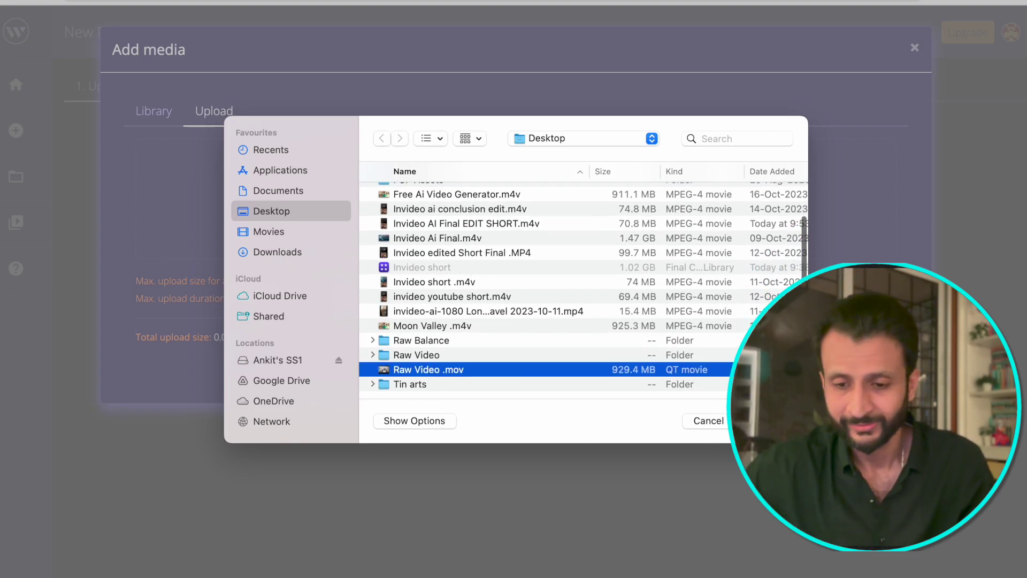
key("Return")
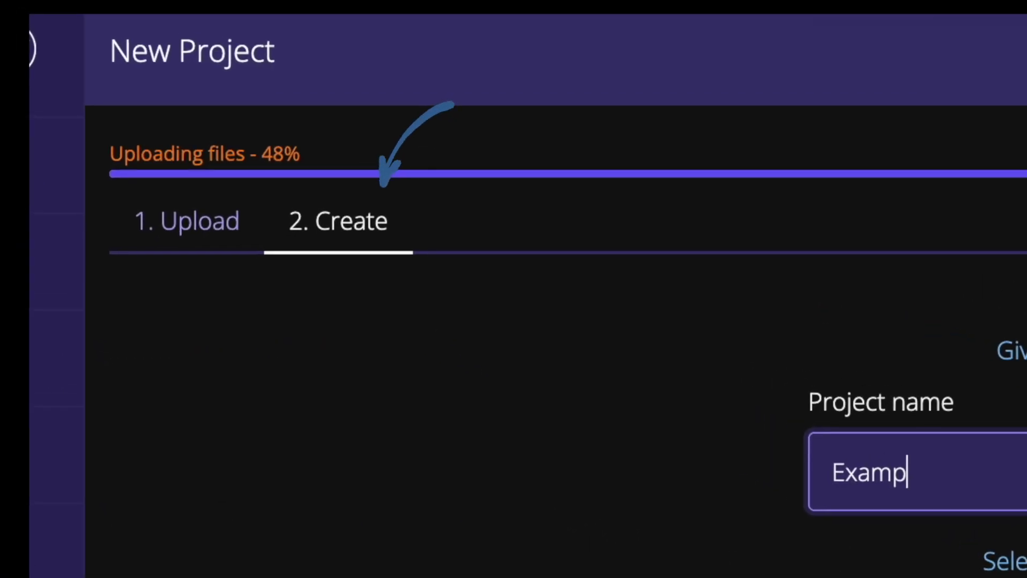
Name the project 'Example Cooking Video', set spoken language to English, and switch Smooth Cuts off
type("le Cooking Video")
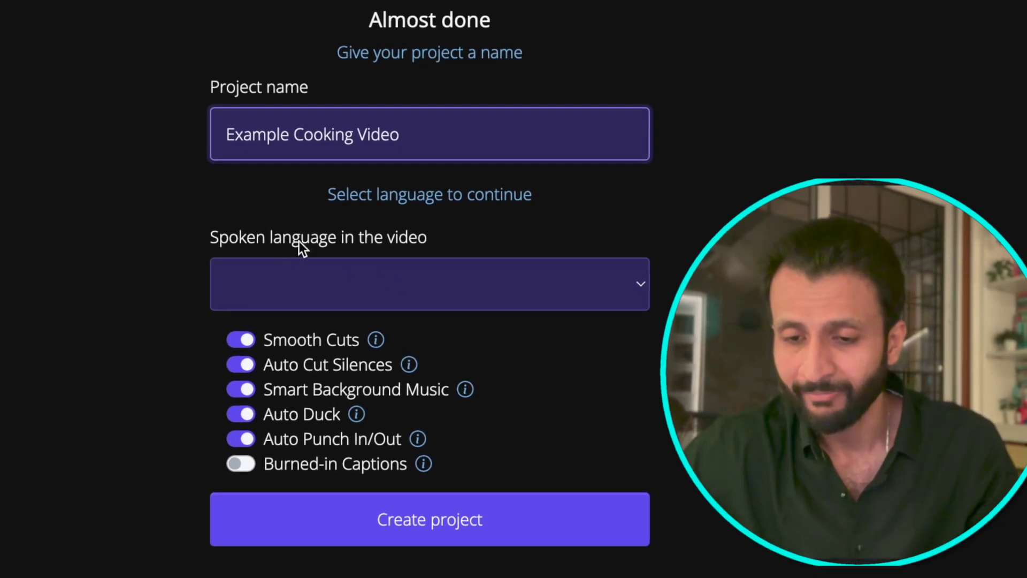
left_click(642, 285)
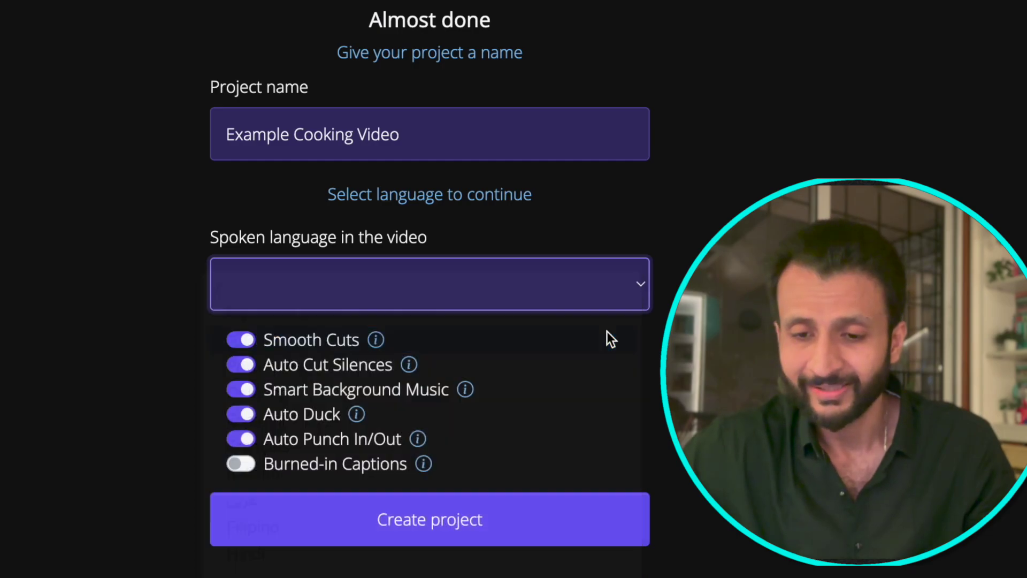
left_click(607, 333)
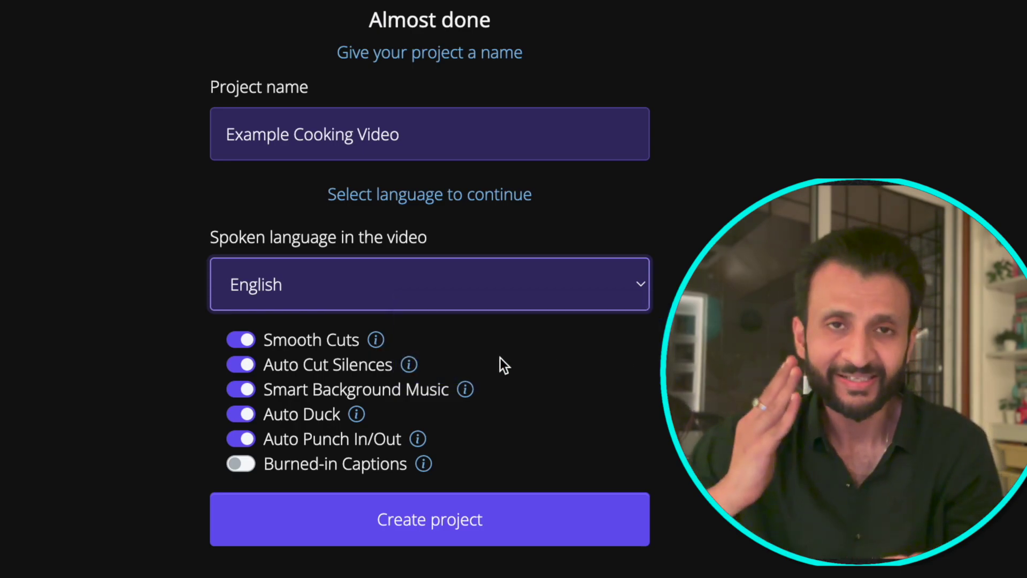
left_click(250, 339)
Turn Smooth Cuts back on and enable Burned-in Captions so all six features are active
left_click(249, 340)
mouse_move(375, 340)
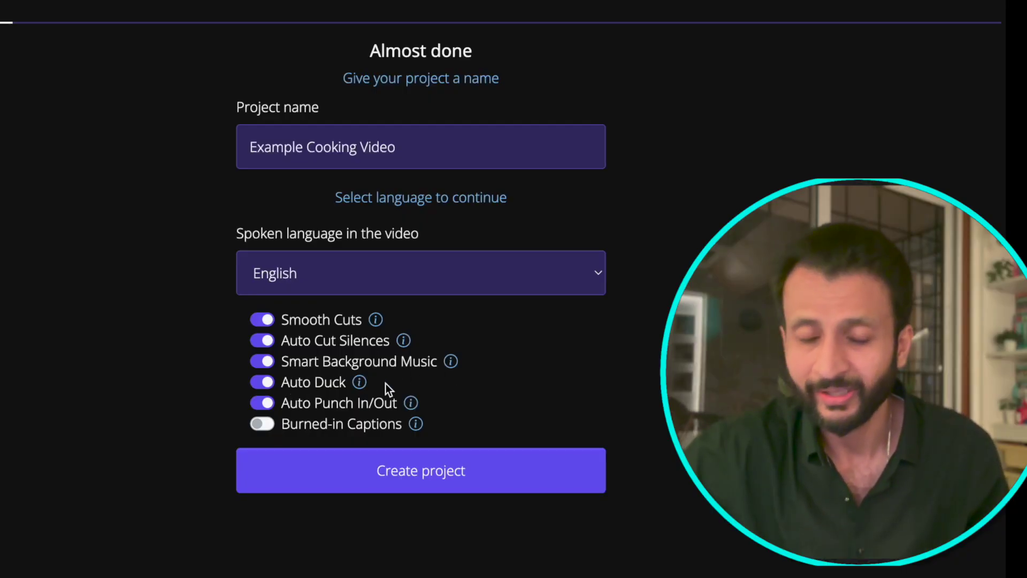
mouse_move(357, 385)
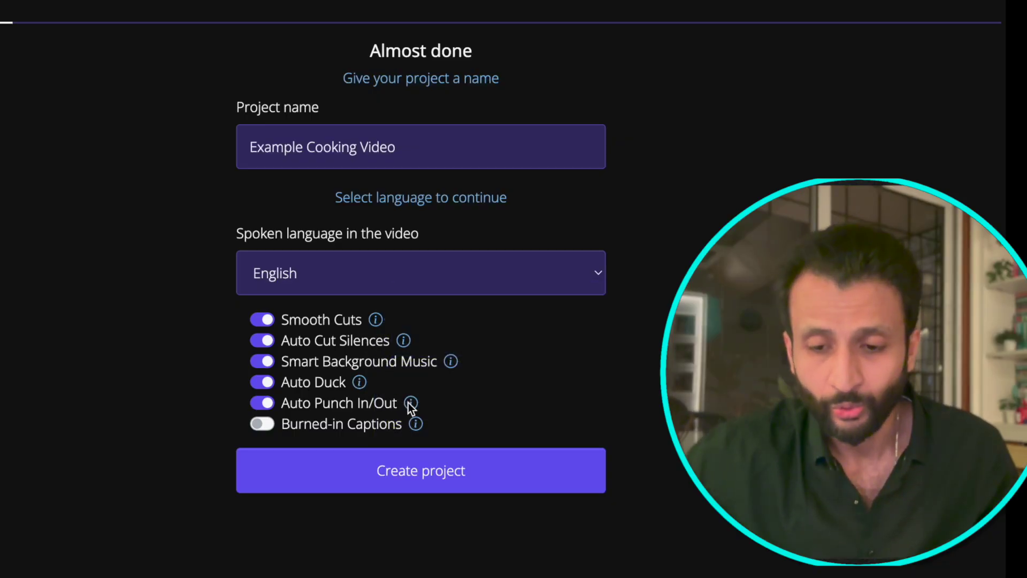
mouse_move(411, 406)
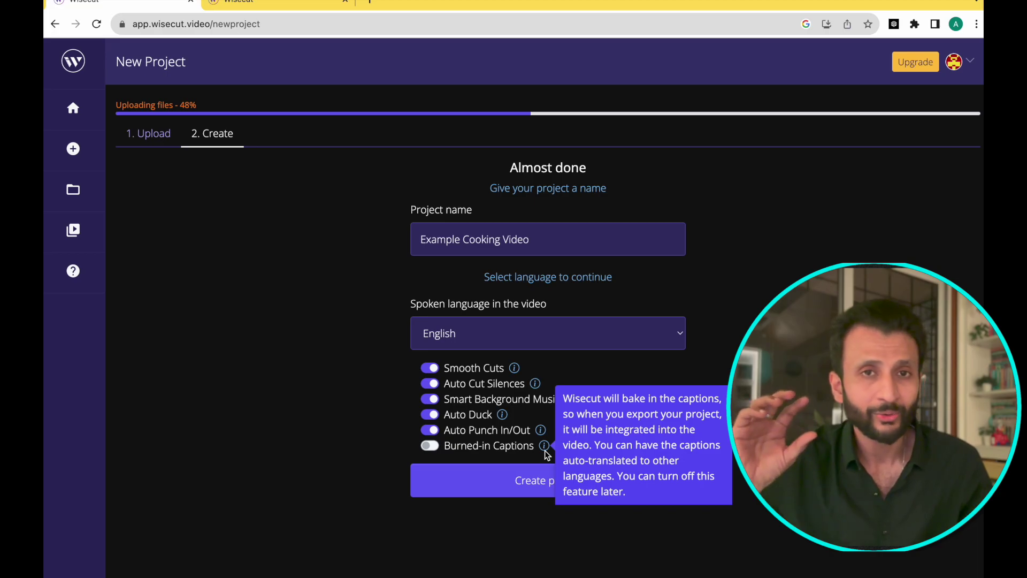
left_click(430, 448)
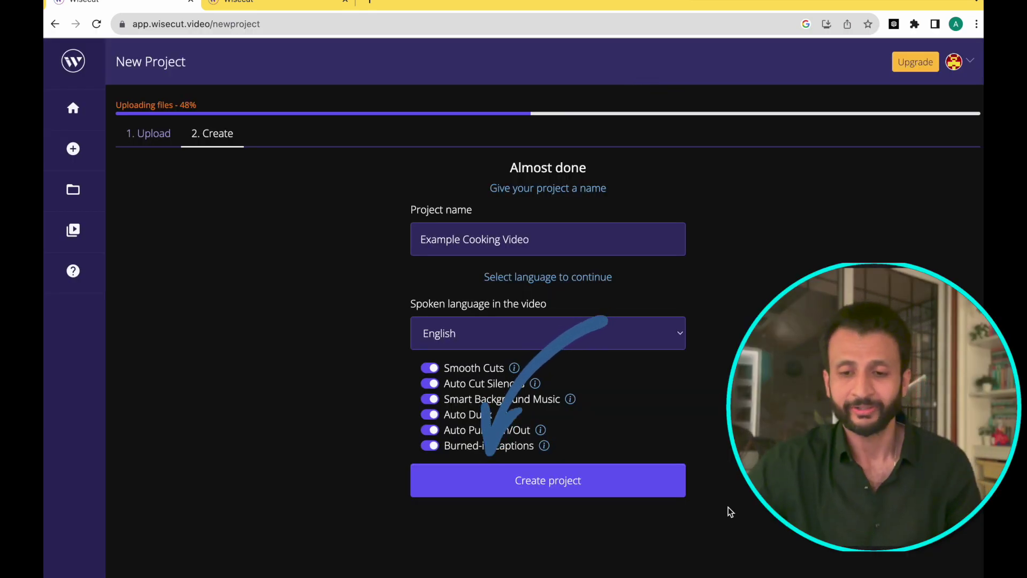
Create the project and wait for Example Cooking Video (00:03:15) to finish processing
key("Return")
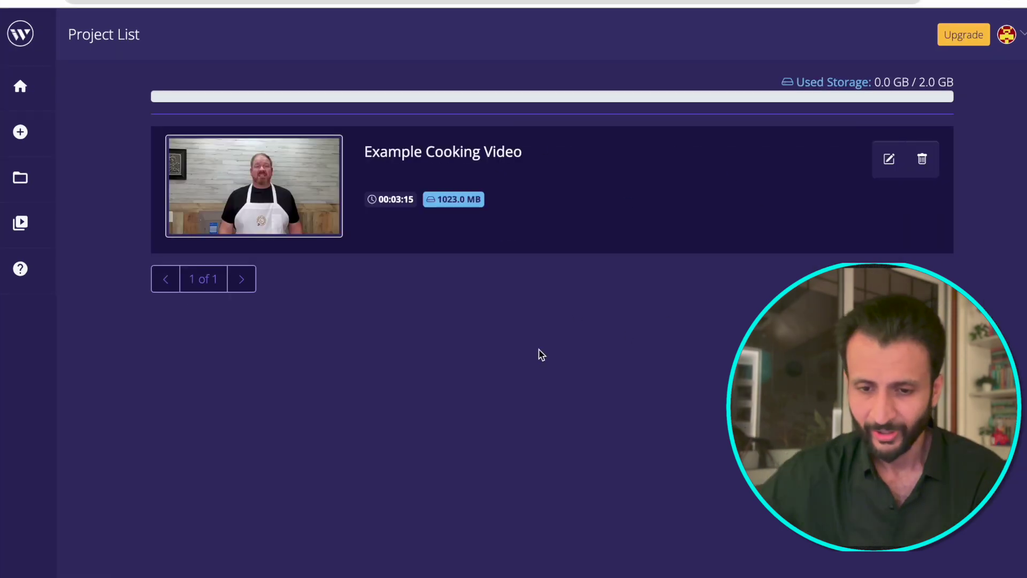
key("XF86MonBrightnessUp")
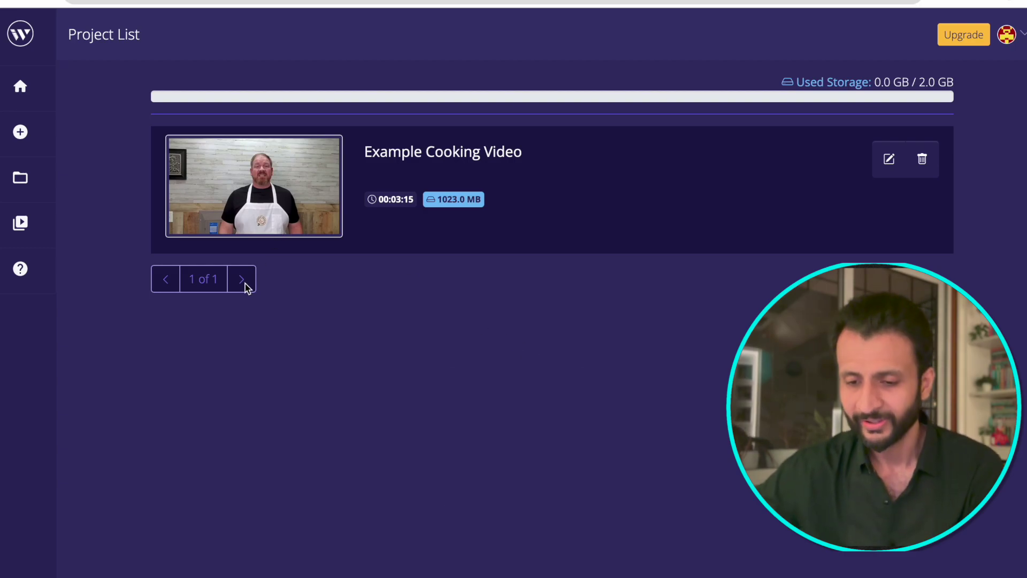
Open Example Cooking Video and play its preview showing 297 seconds of silence removed
left_click(277, 187)
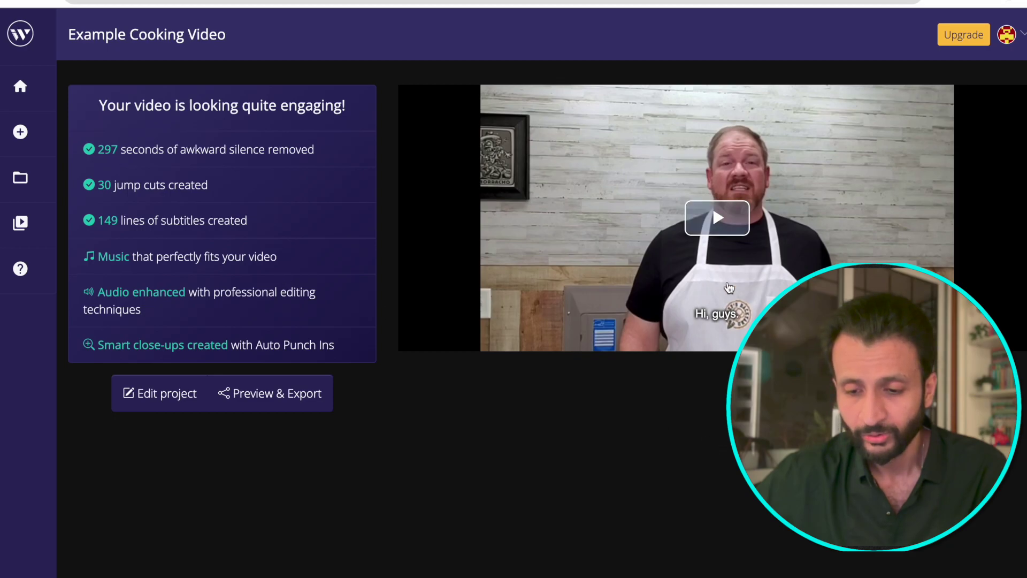
left_click(720, 235)
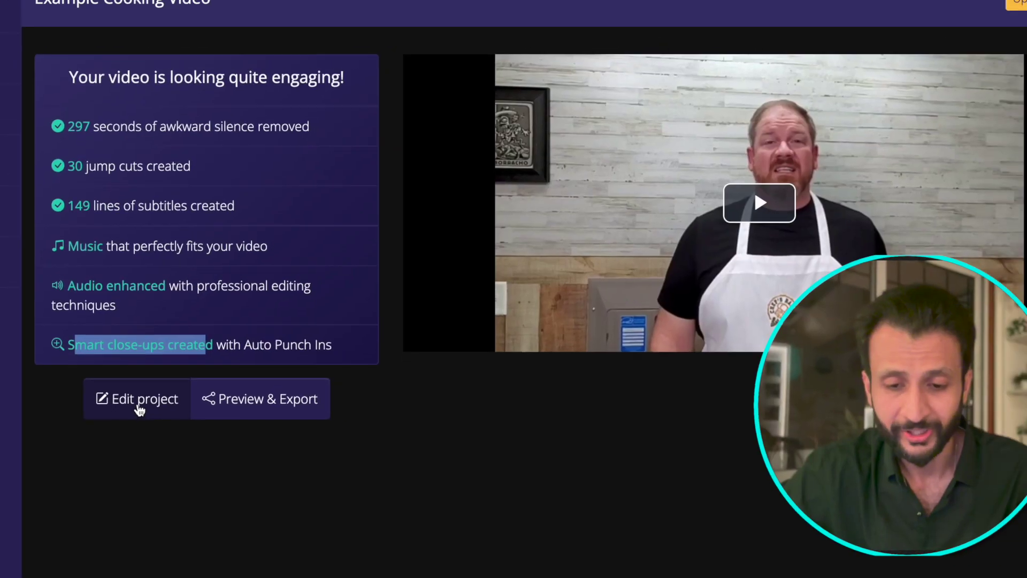
Open the Storyboard editor and scroll through the scenes, starting with the removed Scene 1
left_click(270, 321)
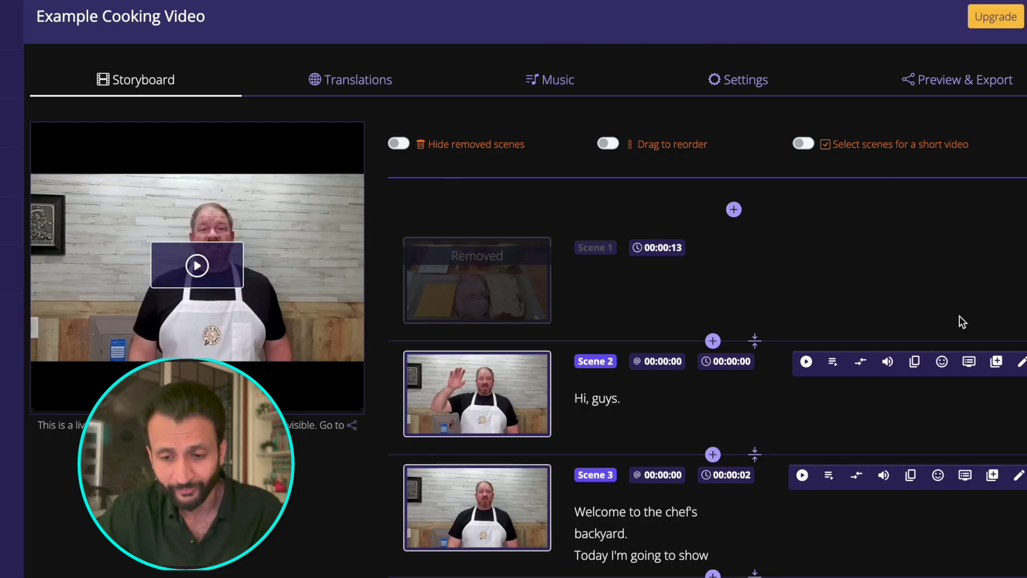
scroll(888, 275, "down", 3)
scroll(887, 275, "up", 3)
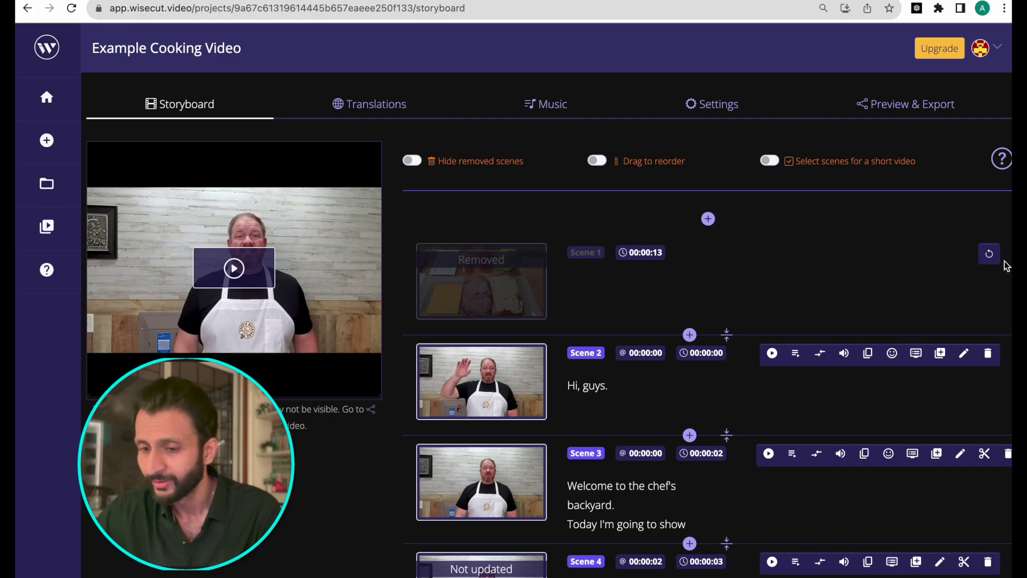
left_click(990, 254)
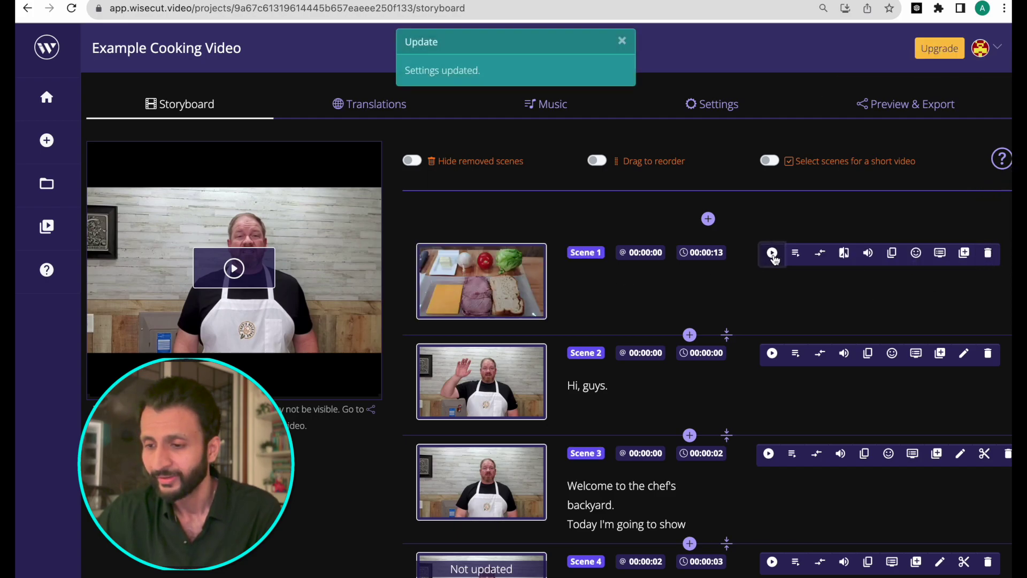
left_click(772, 253)
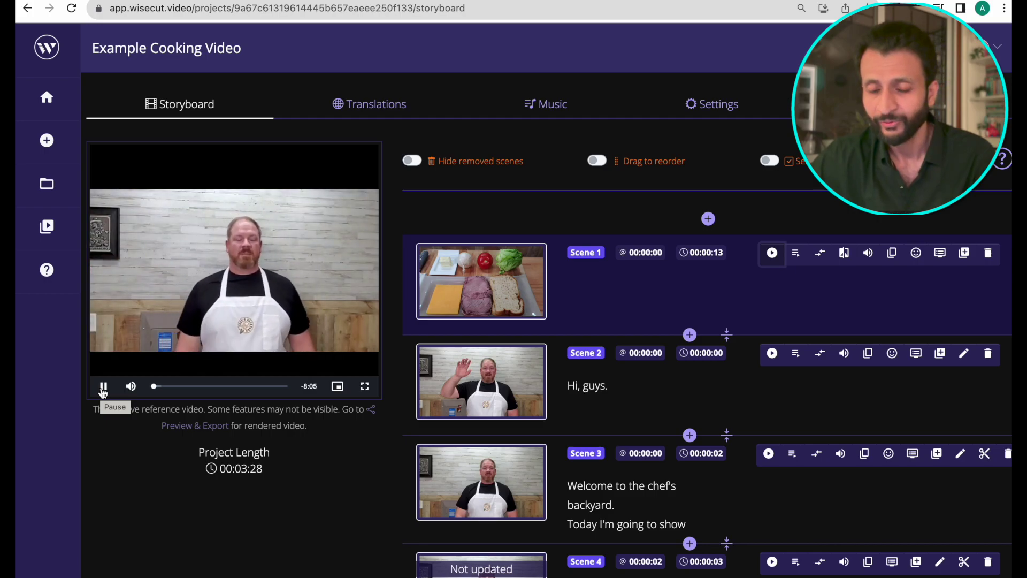
left_click(104, 387)
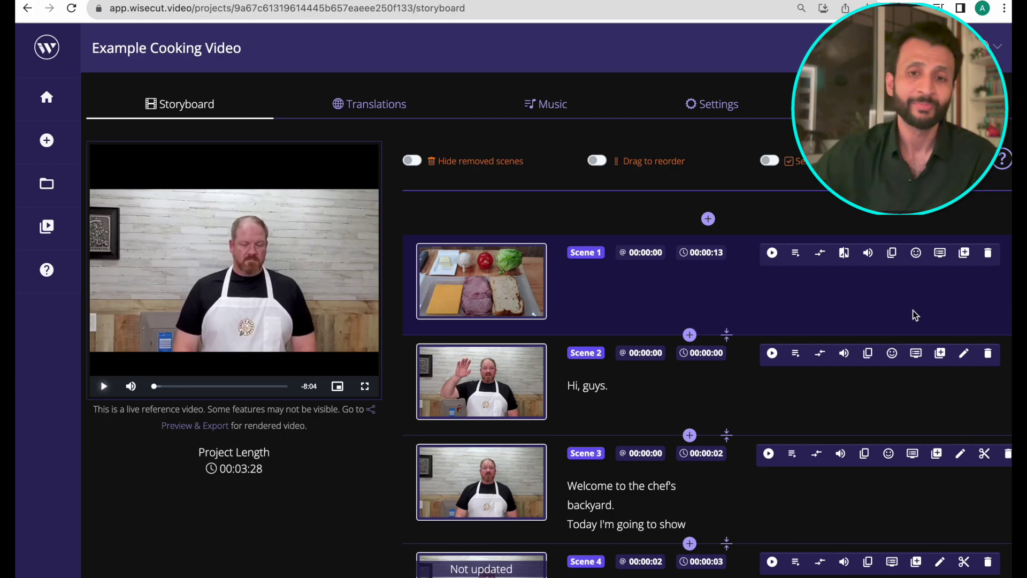
left_click(988, 253)
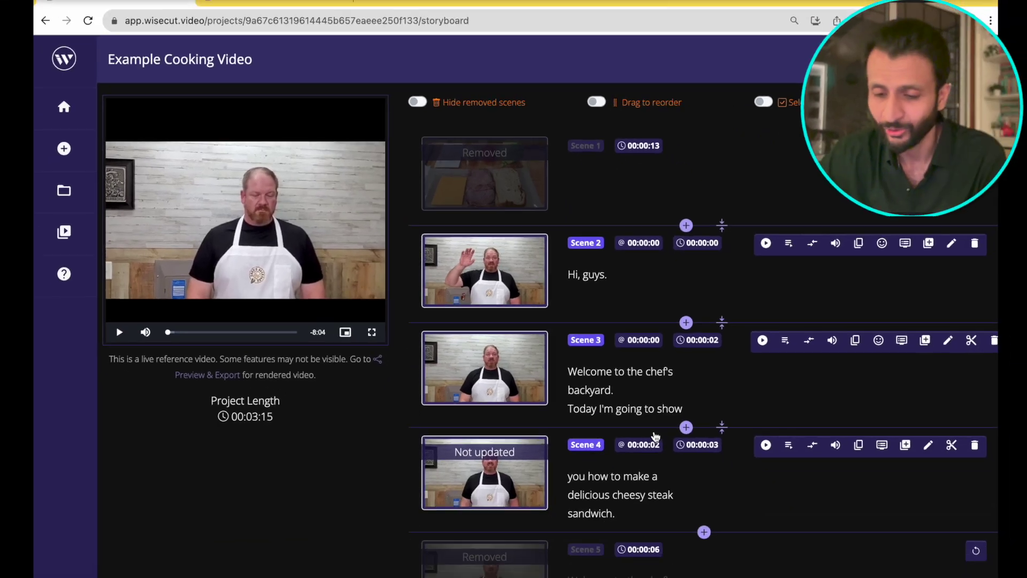
scroll(655, 436, "down", 2)
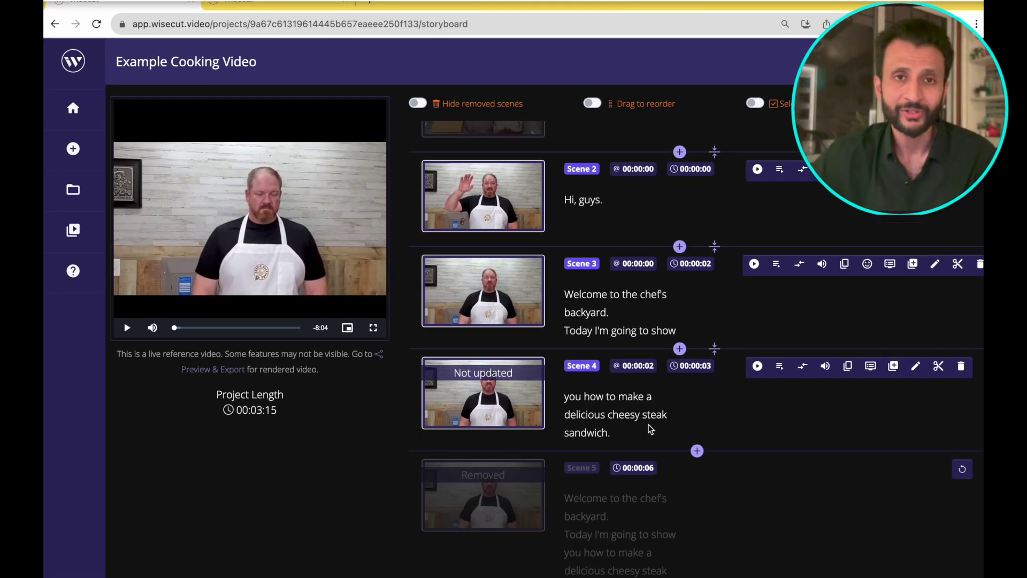
Play Scene 3, then trim Scene 7 to start at 00:00:35 for 19.1 seconds and show its volumes
left_click(754, 276)
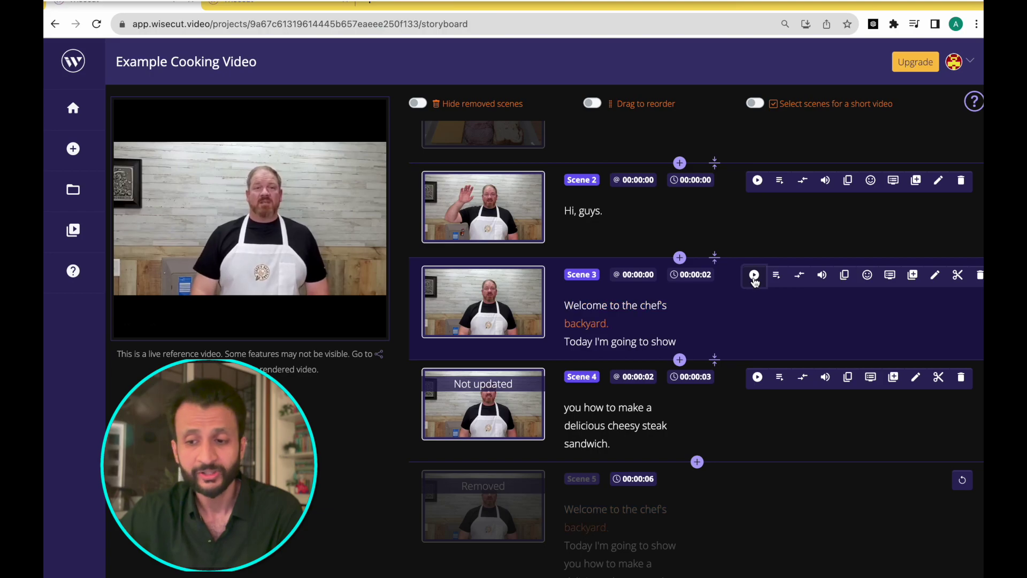
key("XF86AudioRaiseVolume")
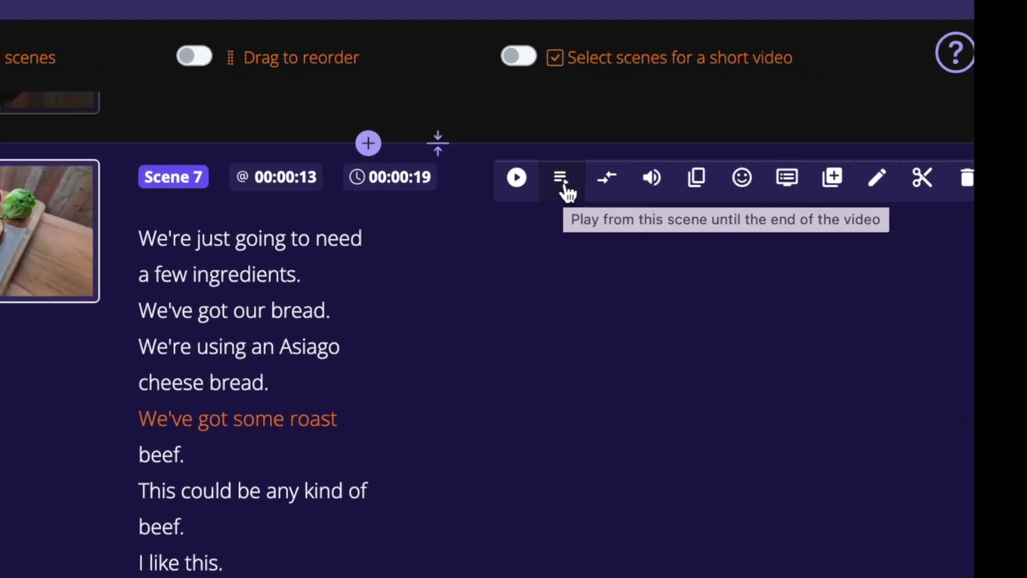
left_click(608, 190)
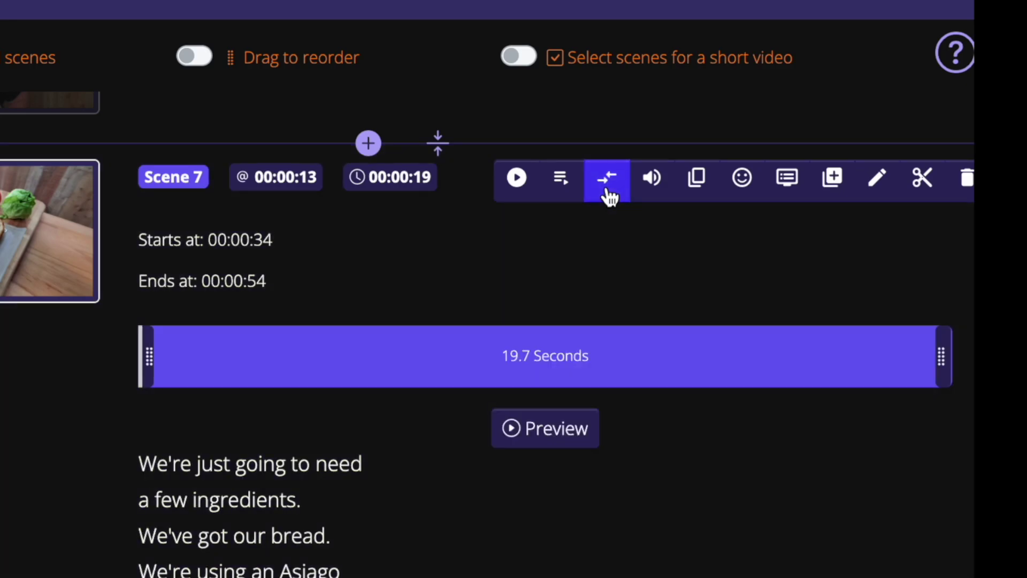
mouse_move(945, 355)
left_mouse_down()
mouse_move(786, 356)
mouse_move(931, 356)
left_mouse_up()
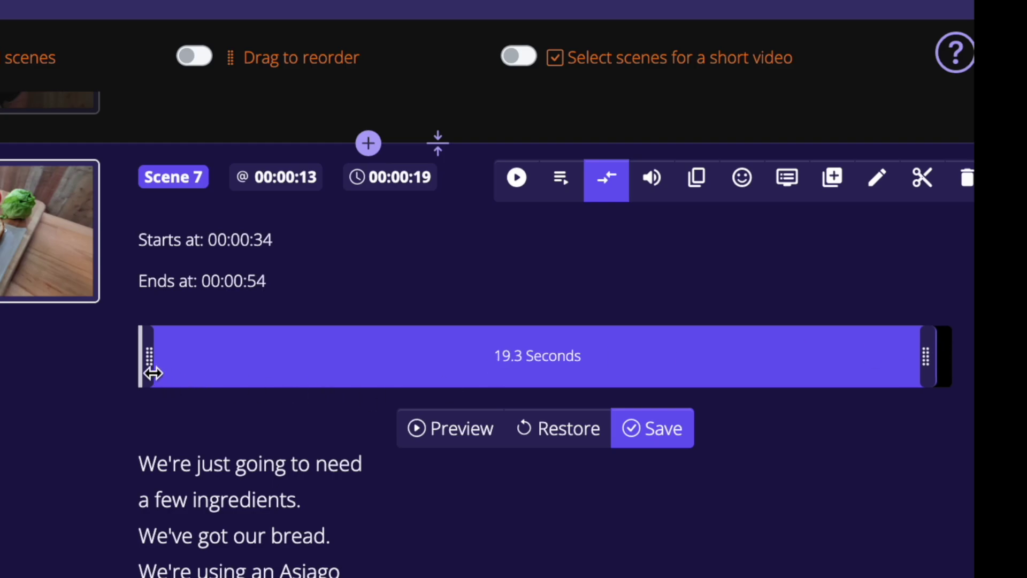
left_click_drag(151, 372, 157, 372)
left_click(659, 190)
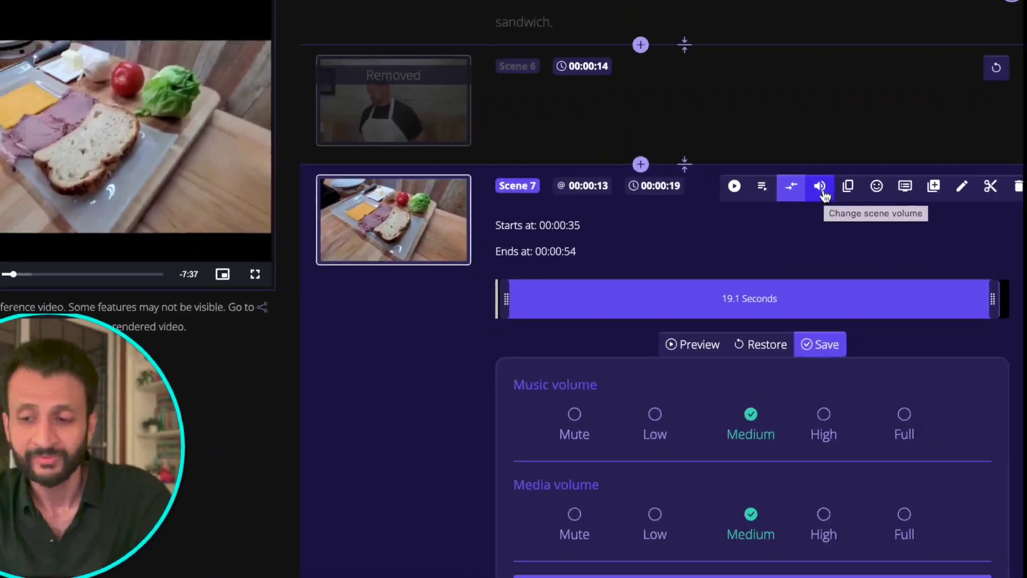
left_click(821, 188)
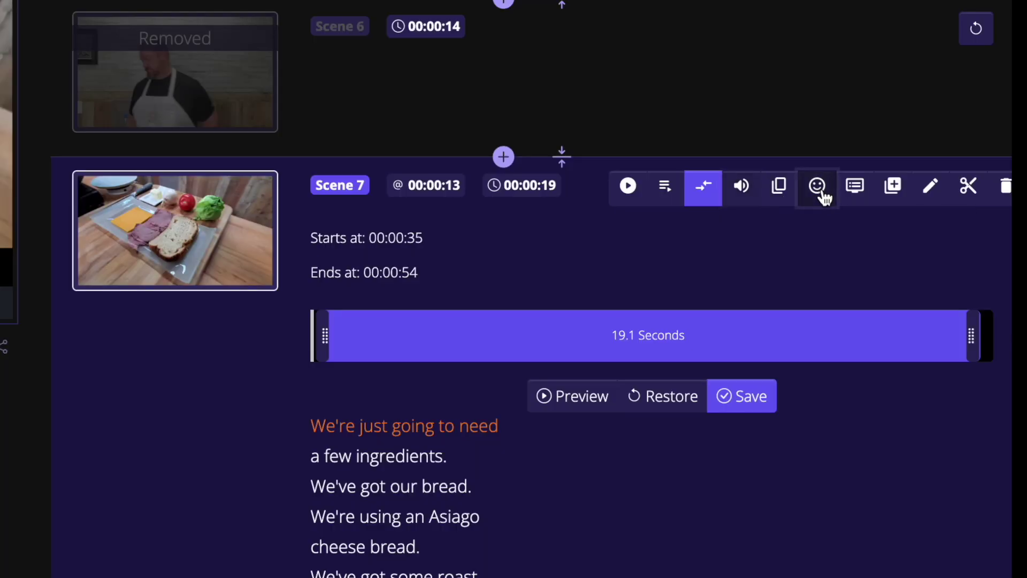
left_click(822, 195)
scroll(824, 299, "down", 2)
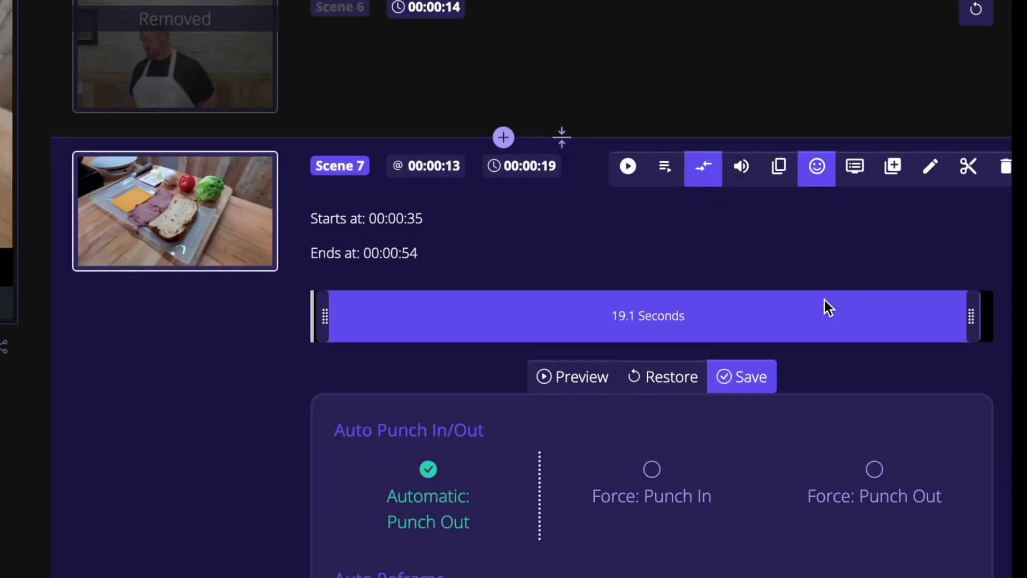
scroll(824, 299, "down", 2)
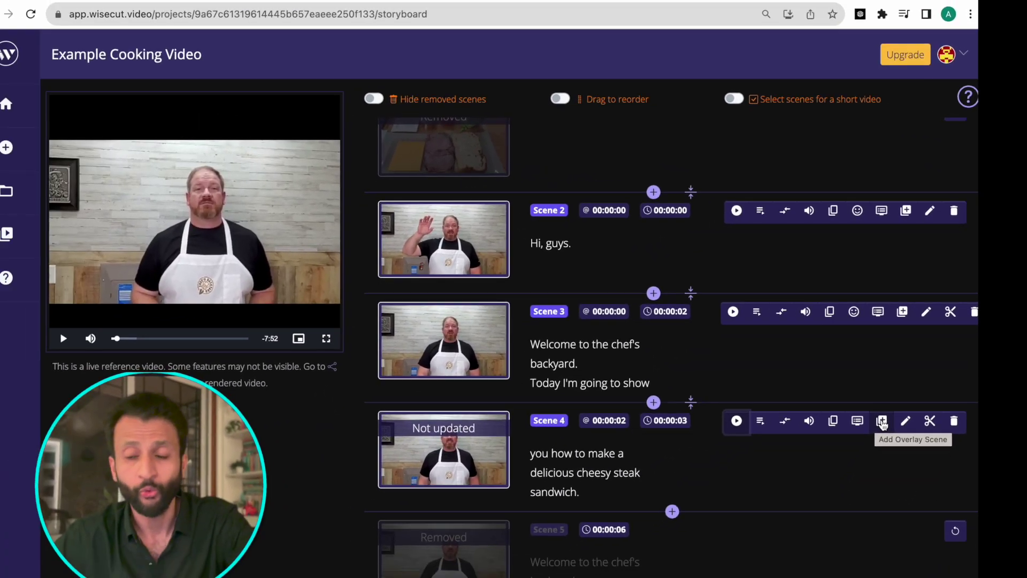
Overlay Scene 1 of cheese.mp4 as B-roll on Scene 4 and confirm the caption edit
left_click(763, 224)
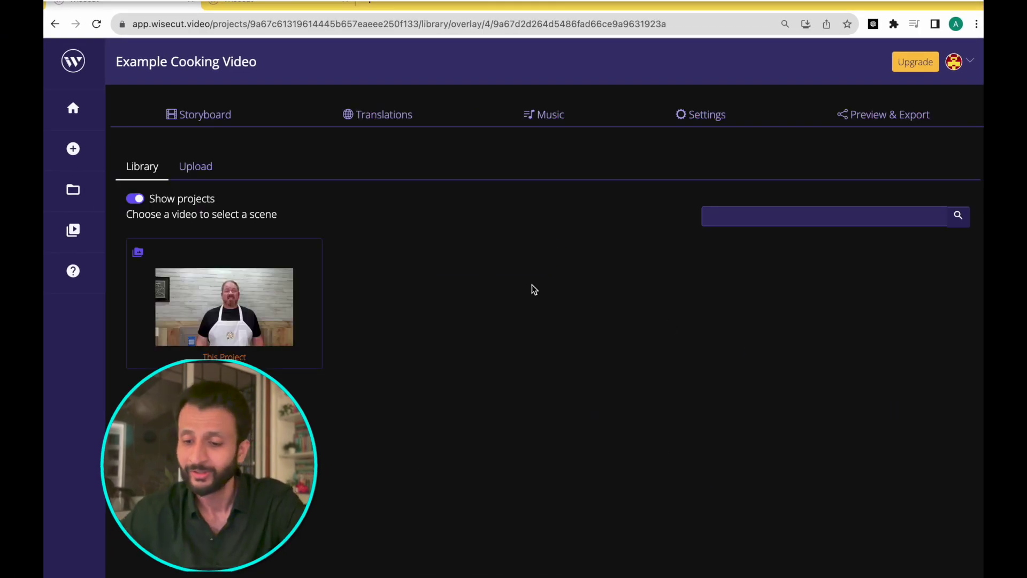
left_click(214, 177)
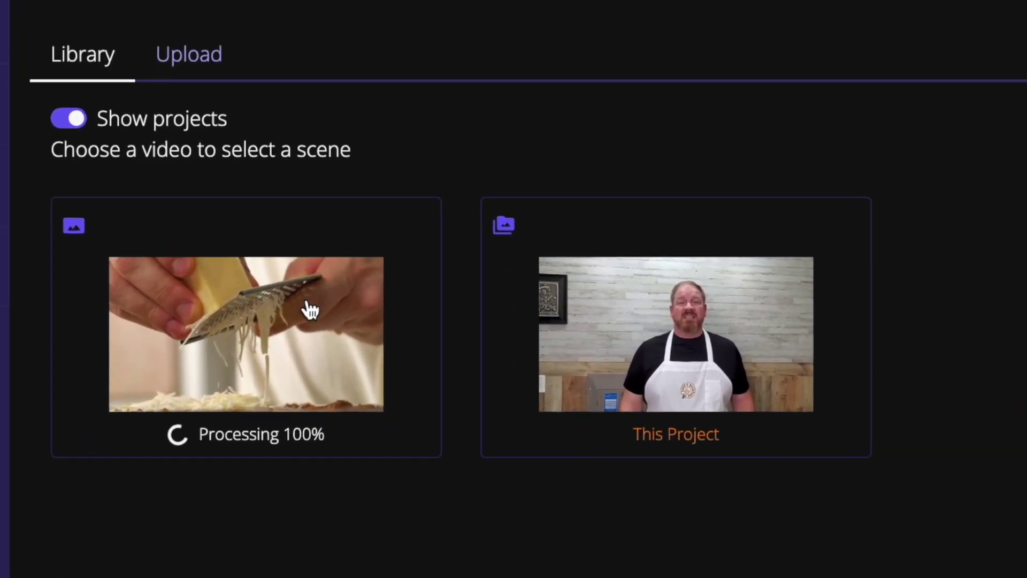
left_click(309, 309)
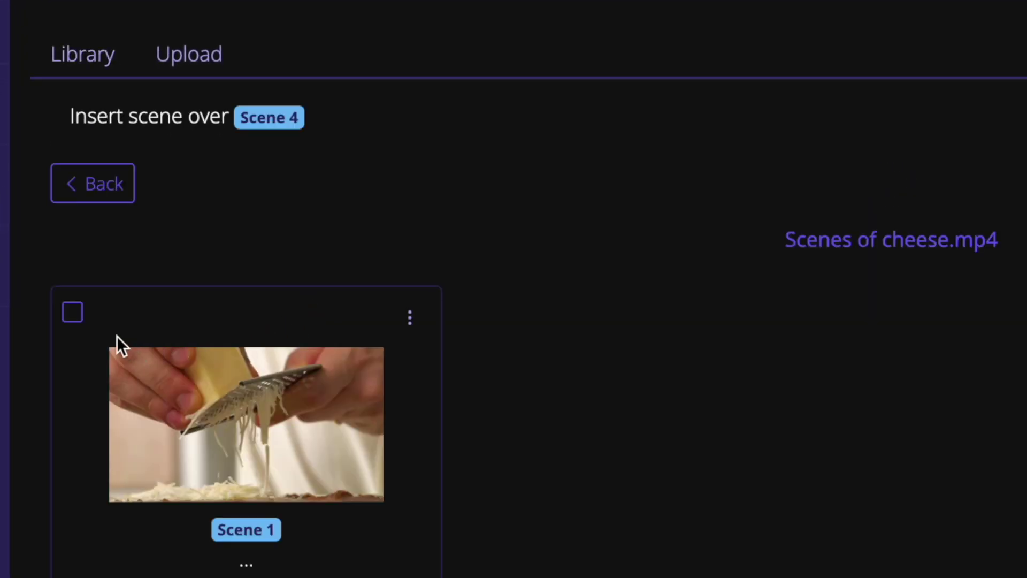
left_click(74, 319)
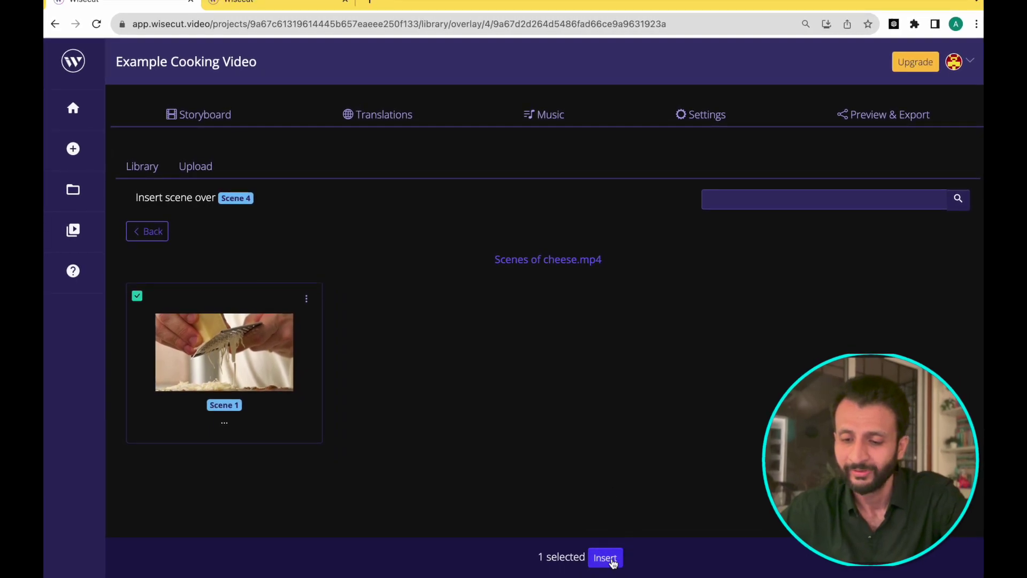
left_click(610, 559)
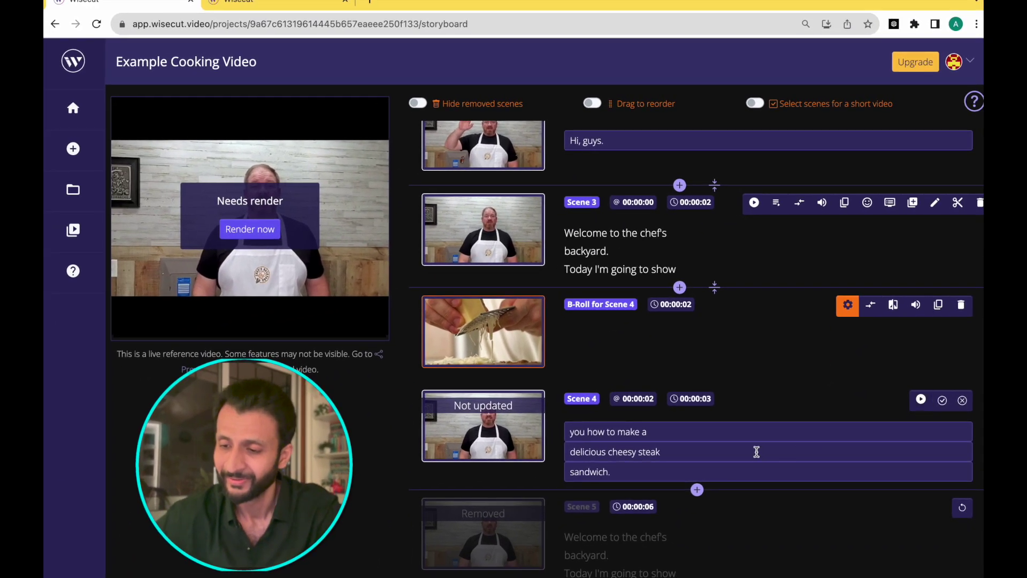
left_click(725, 433)
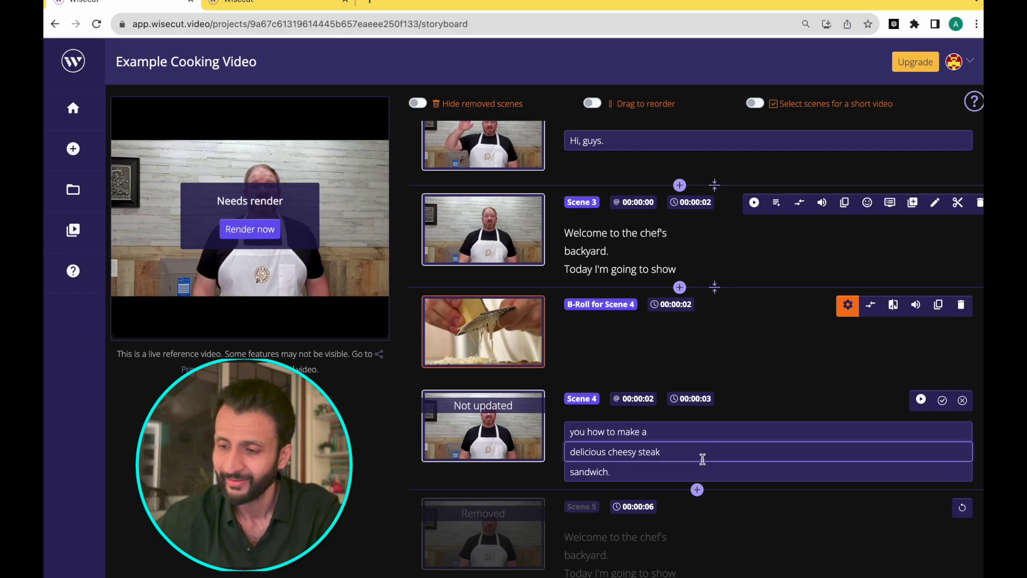
left_click(943, 400)
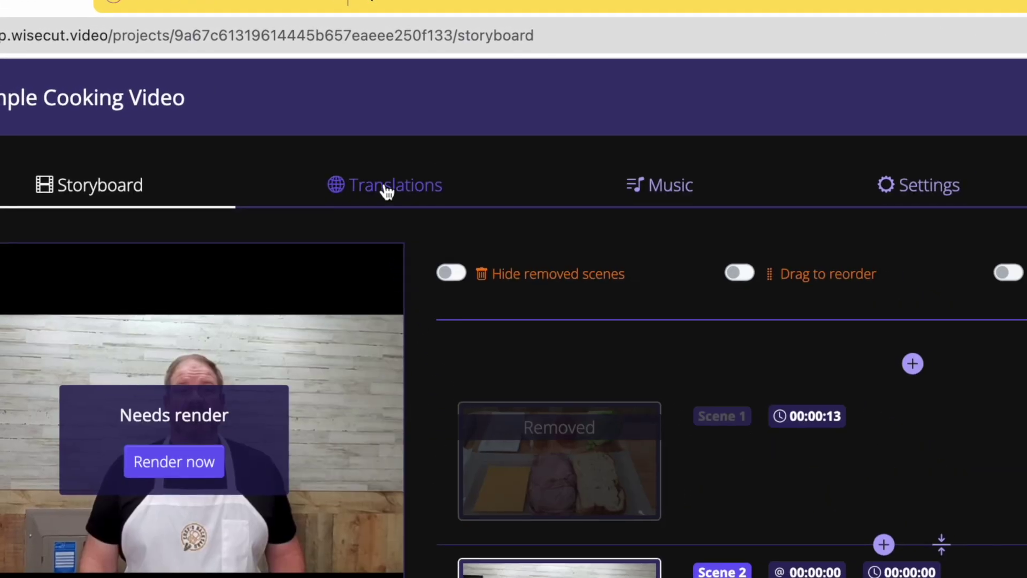
Replace the Blast background music with Primary Colors by Rex Banner
left_click(383, 189)
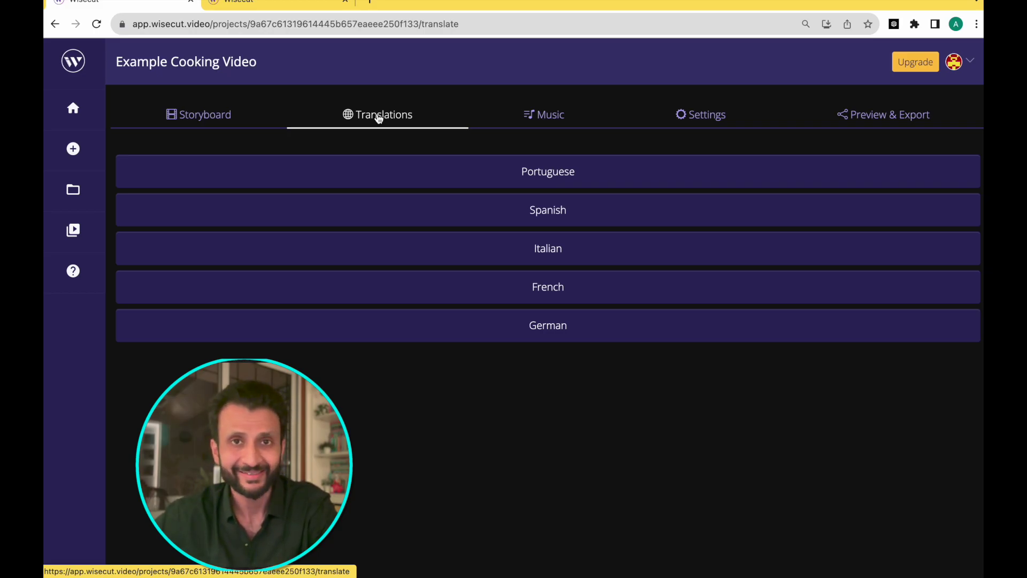
left_click(541, 114)
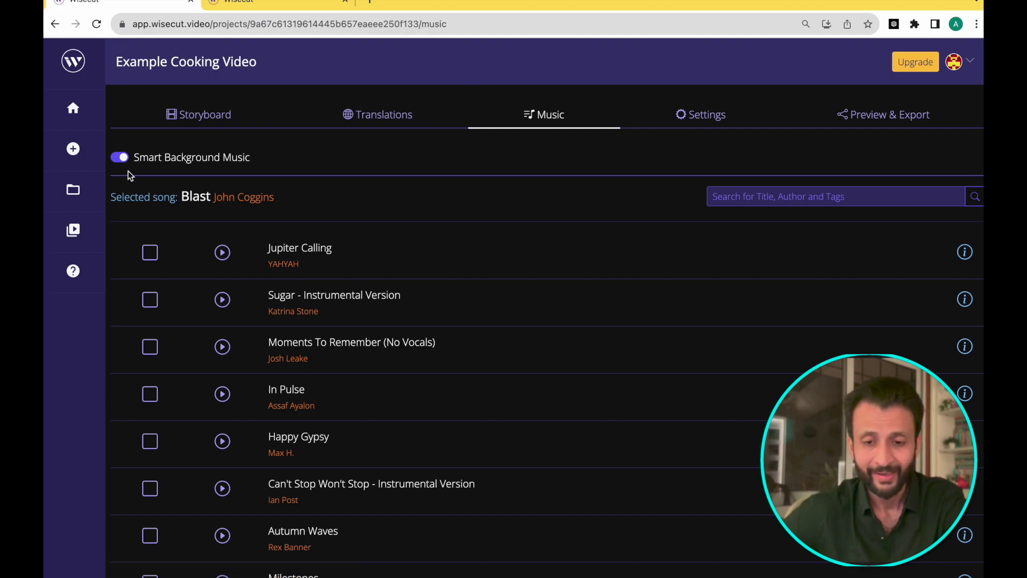
scroll(244, 364, "down", 2)
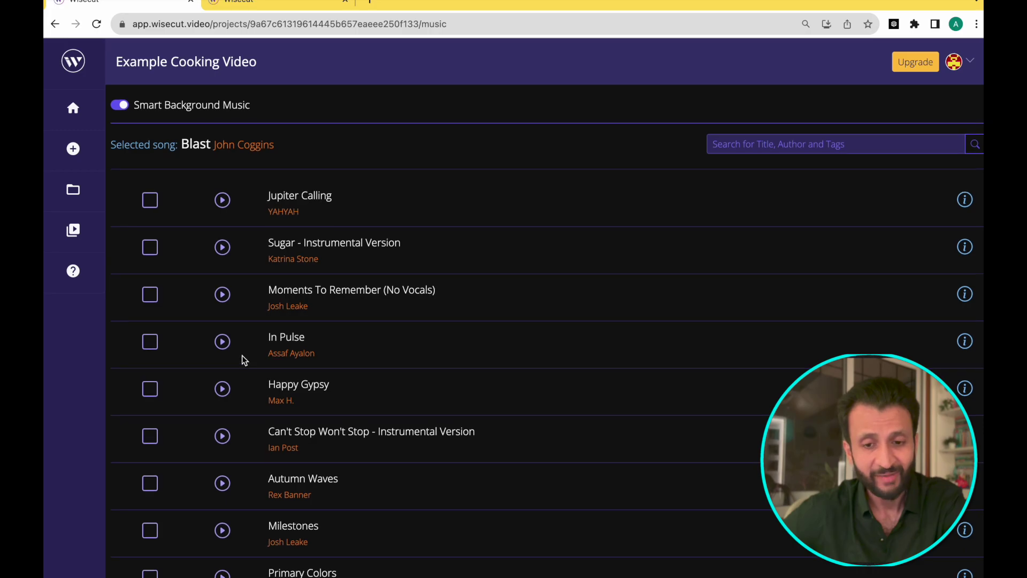
left_click(222, 248)
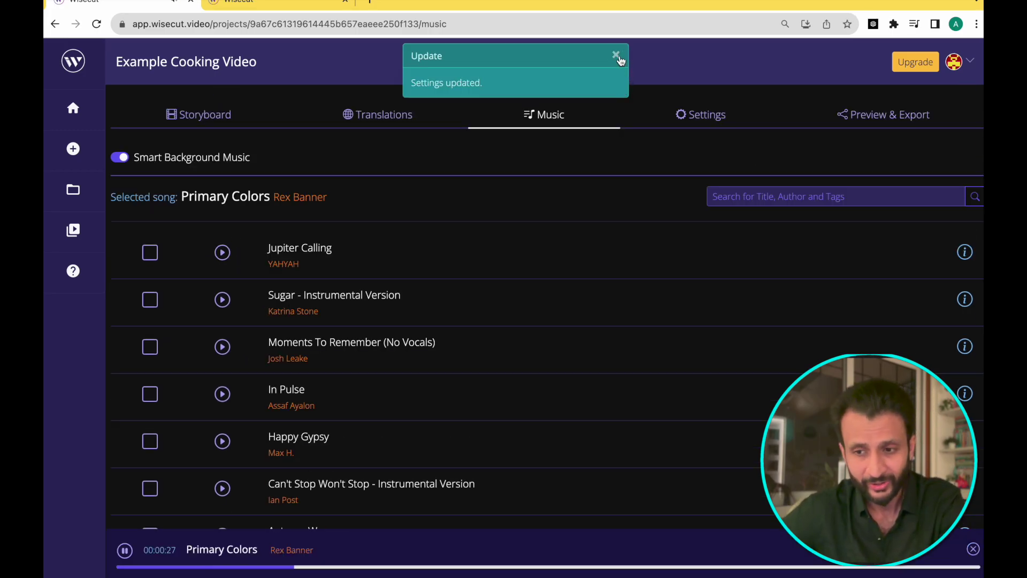
left_click(616, 56)
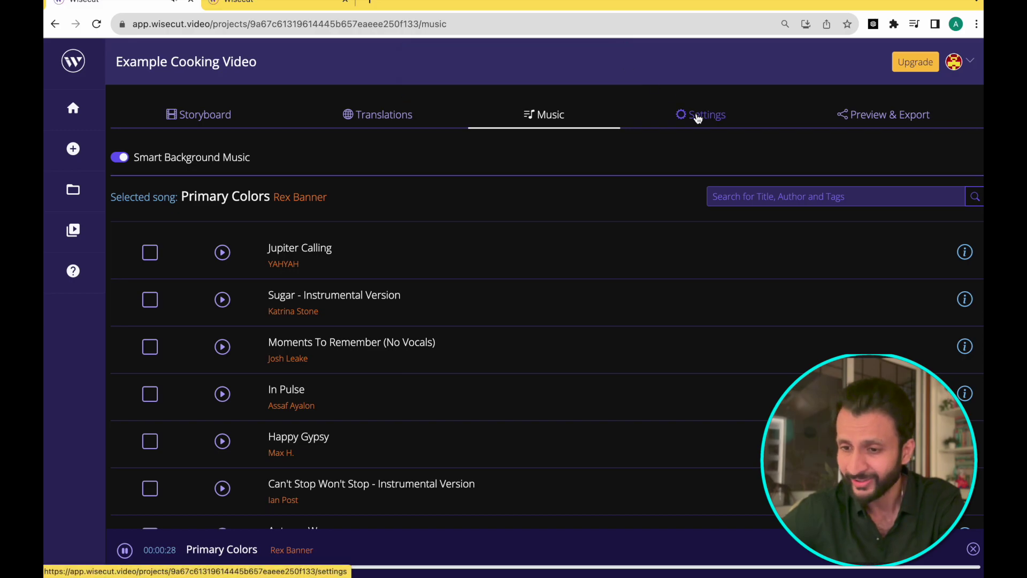
Review the Subtitles settings, then bring up the HD 720p export page with English captions
left_click(698, 117)
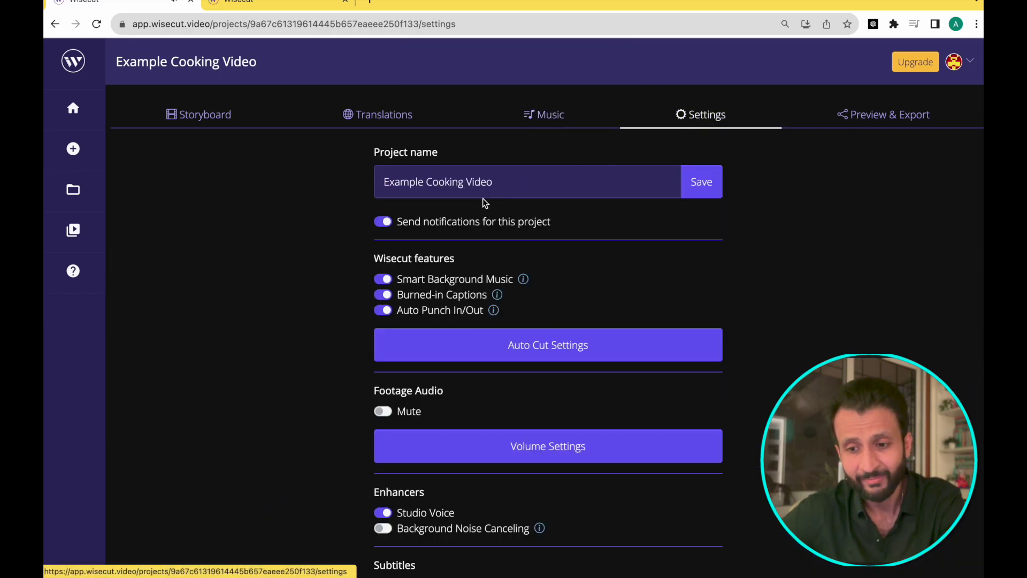
scroll(568, 266, "down", 1)
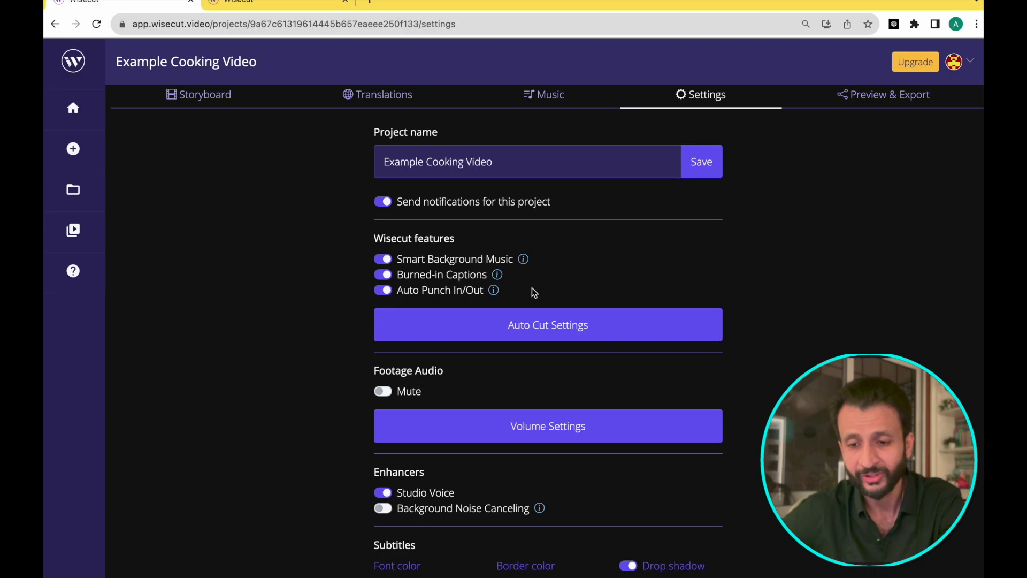
scroll(534, 293, "down", 3)
scroll(458, 289, "down", 3)
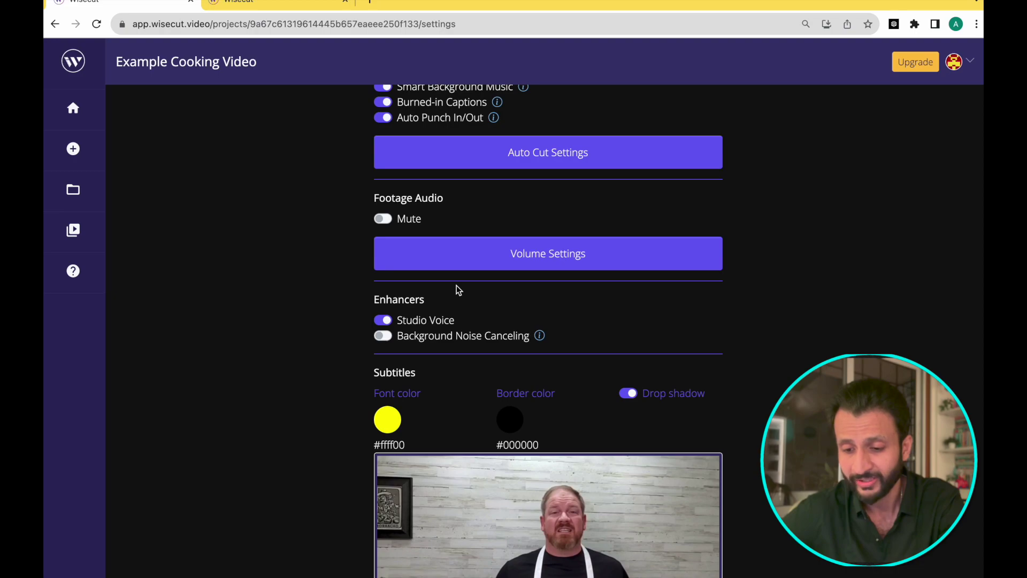
scroll(458, 290, "down", 2)
scroll(458, 289, "down", 1)
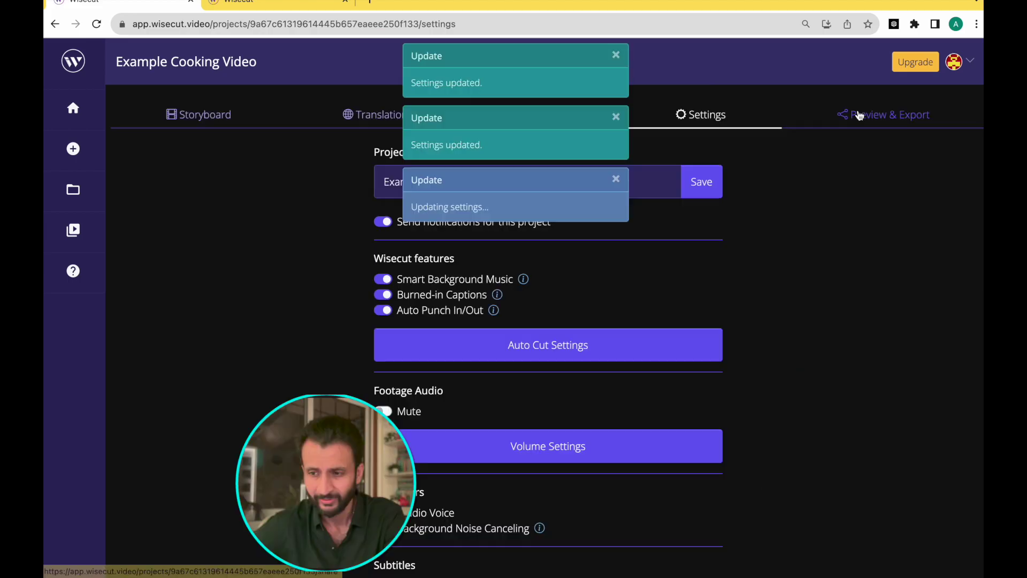
left_click(860, 114)
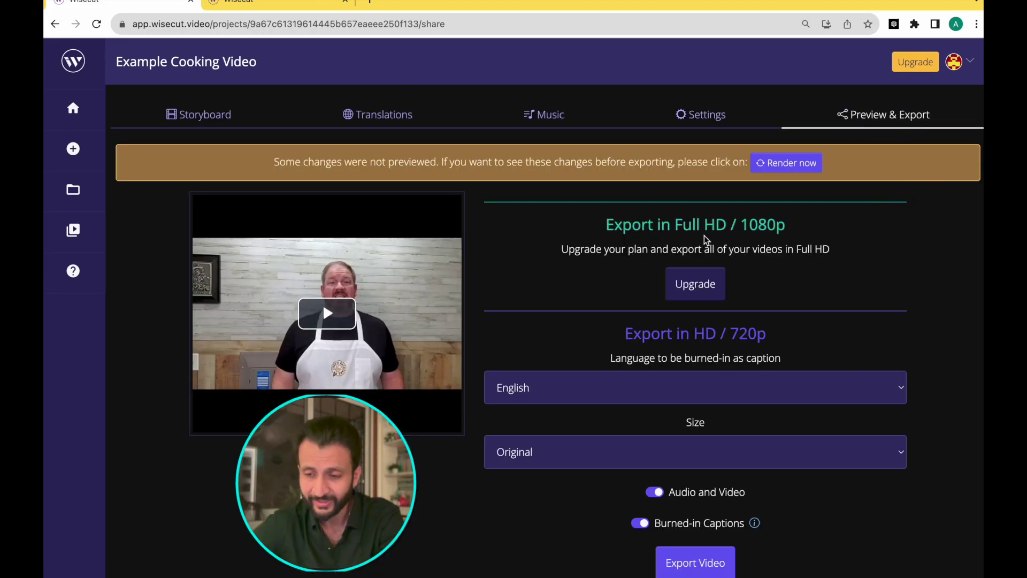
scroll(759, 364, "down", 1)
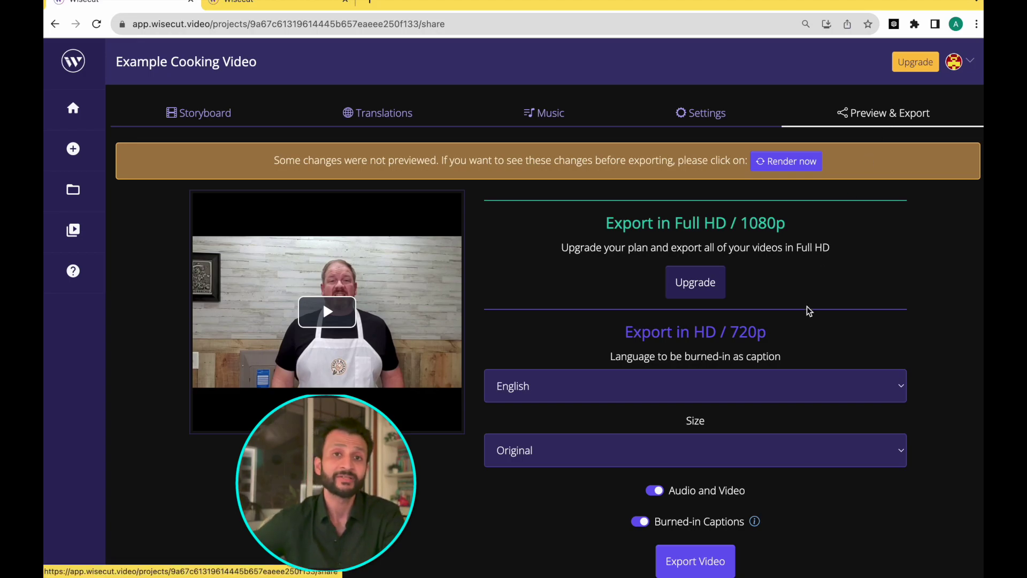
scroll(809, 311, "down", 1)
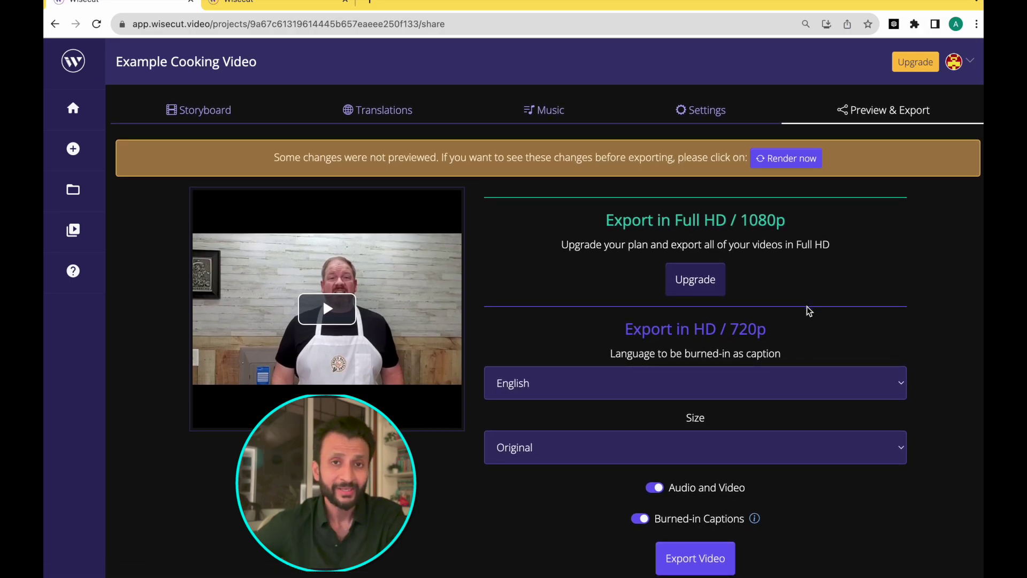
scroll(809, 311, "up", 1)
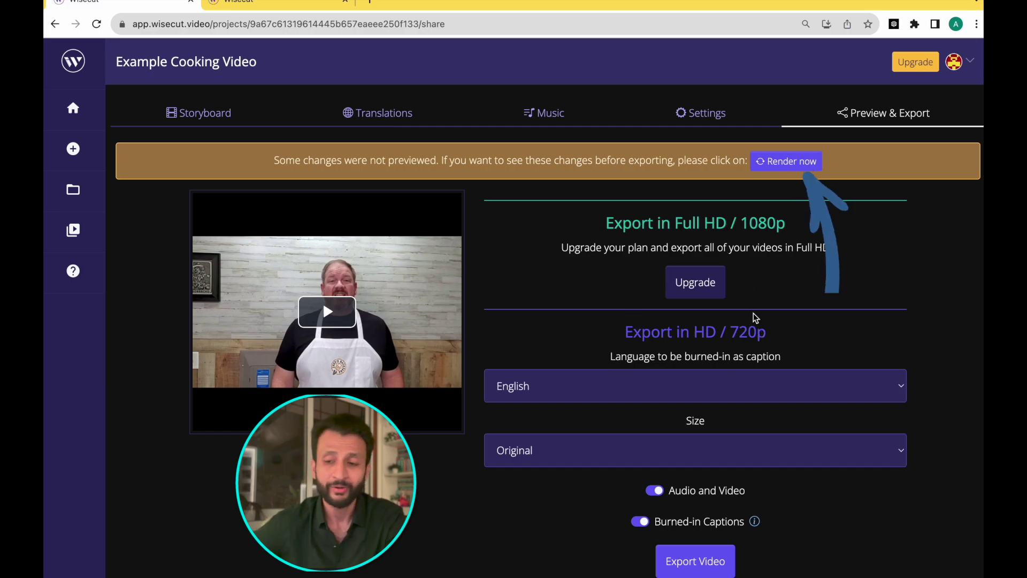
Render the project with all recent changes and review the finished video and subtitle downloads
left_click(784, 162)
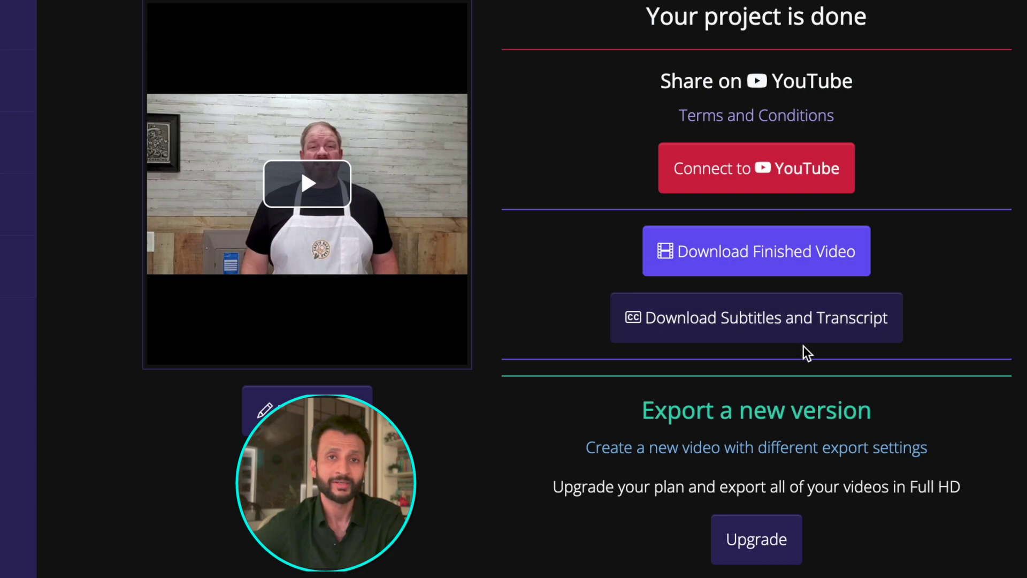
scroll(838, 435, "down", 1)
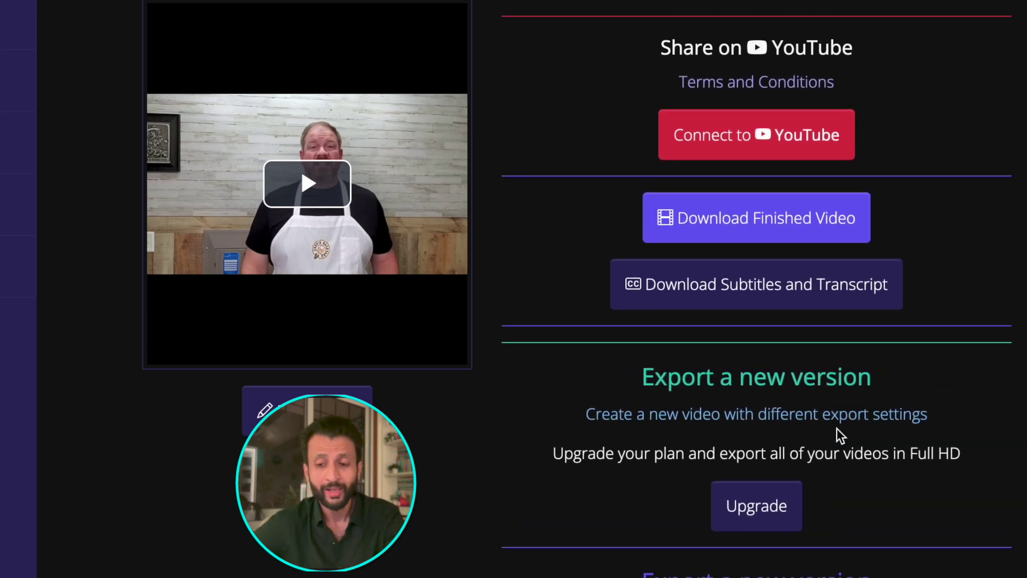
scroll(840, 407, "up", 1)
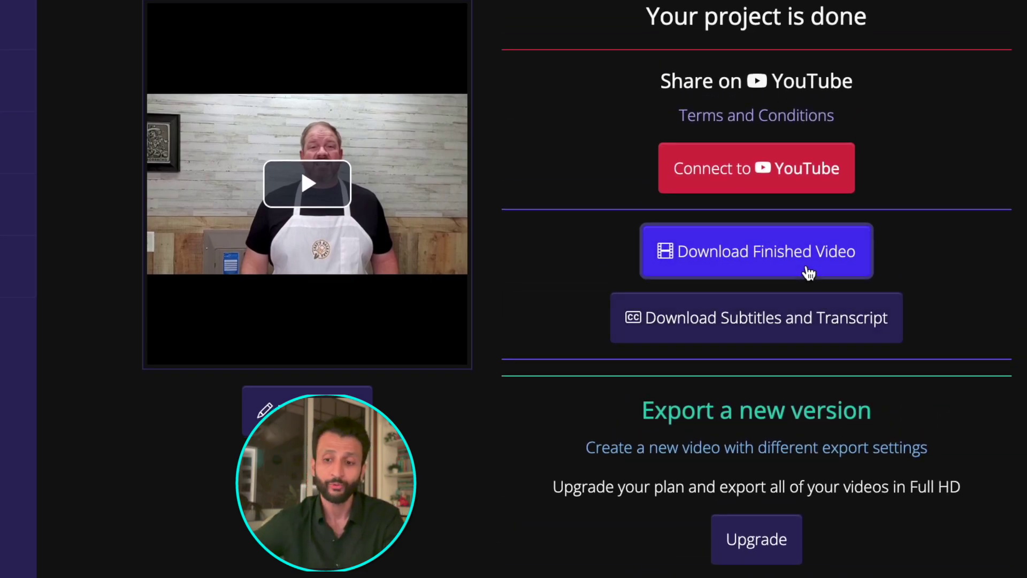